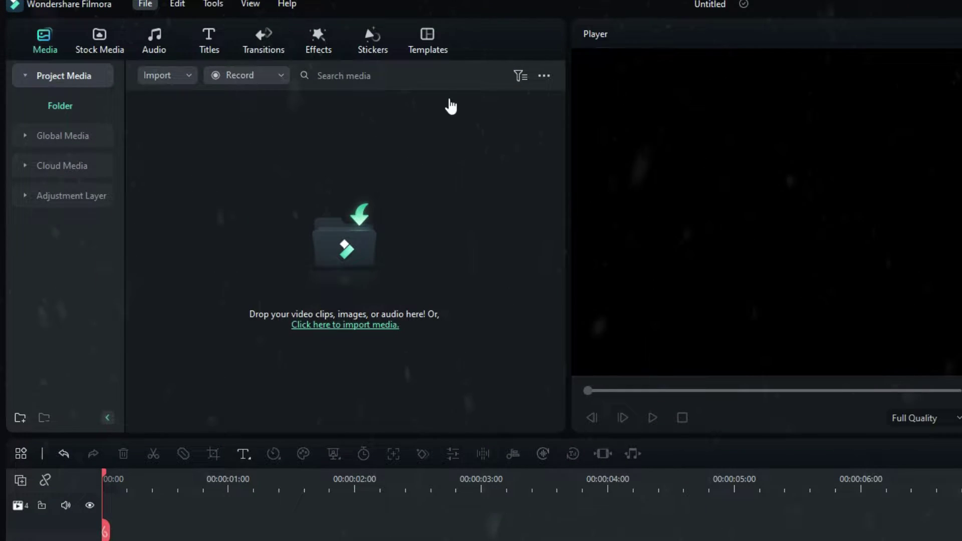
Step: Place the circle sticker from Favorites on the timeline and save a PNG snapshot of it
{"action": "left_click", "coordinate": [379, 49]}
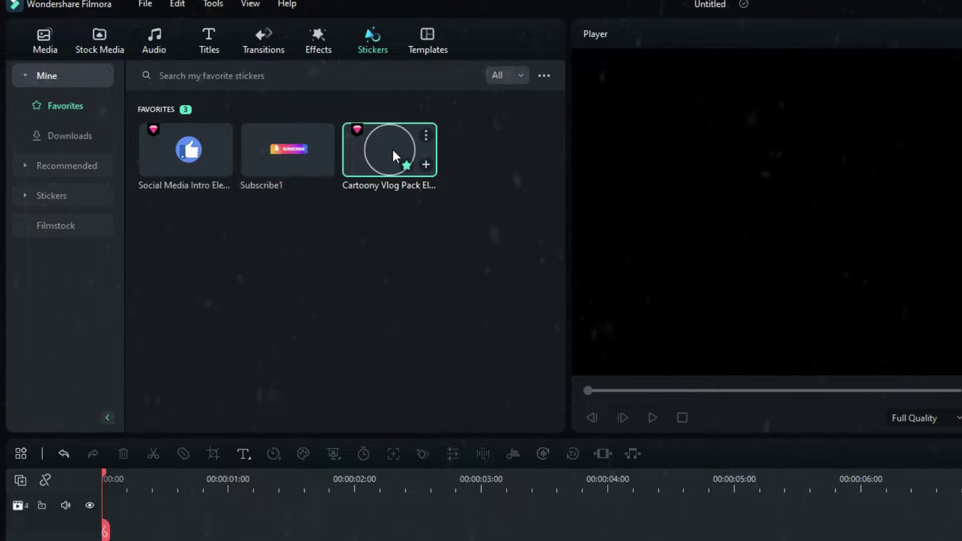
{"action": "left_click_drag", "start_coordinate": [391, 150], "coordinate": [114, 403]}
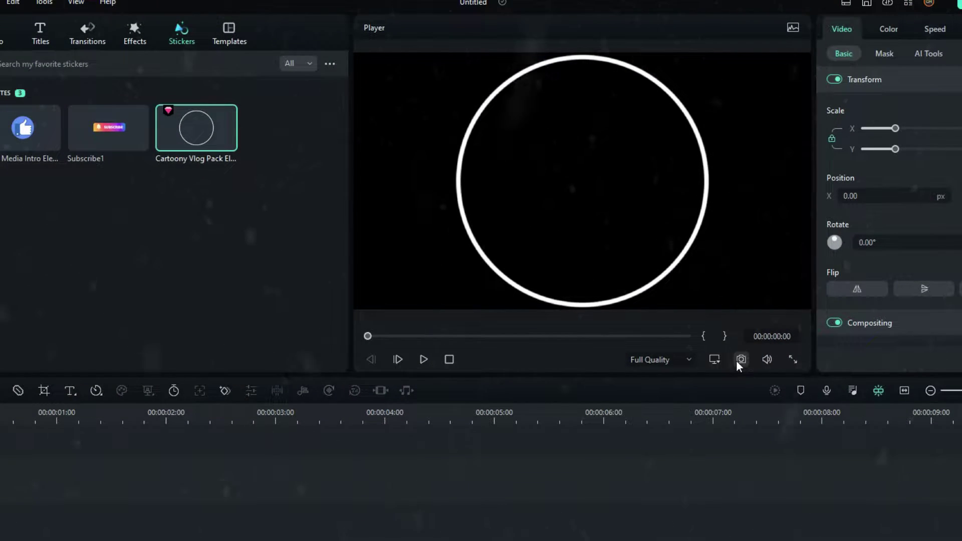
{"action": "left_click", "coordinate": [740, 359]}
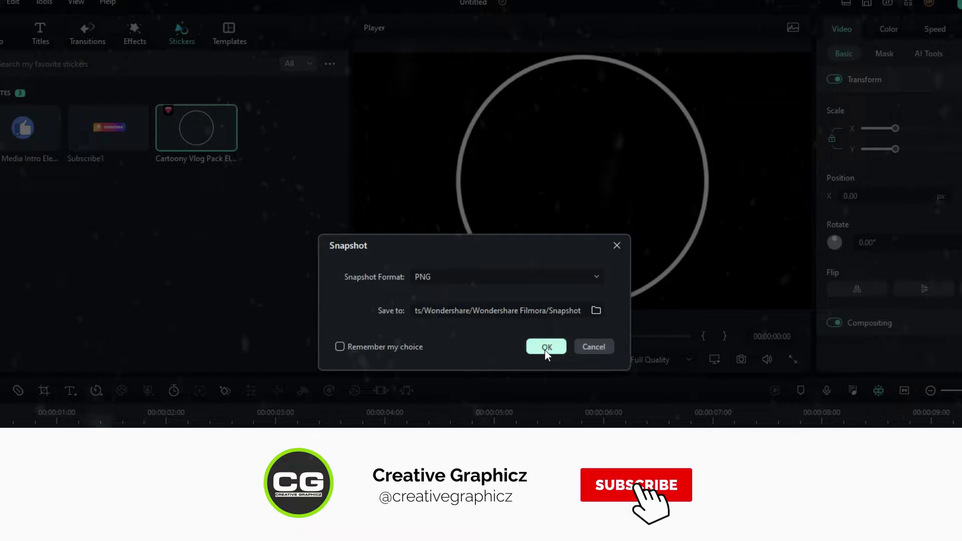
{"action": "left_click", "coordinate": [546, 349]}
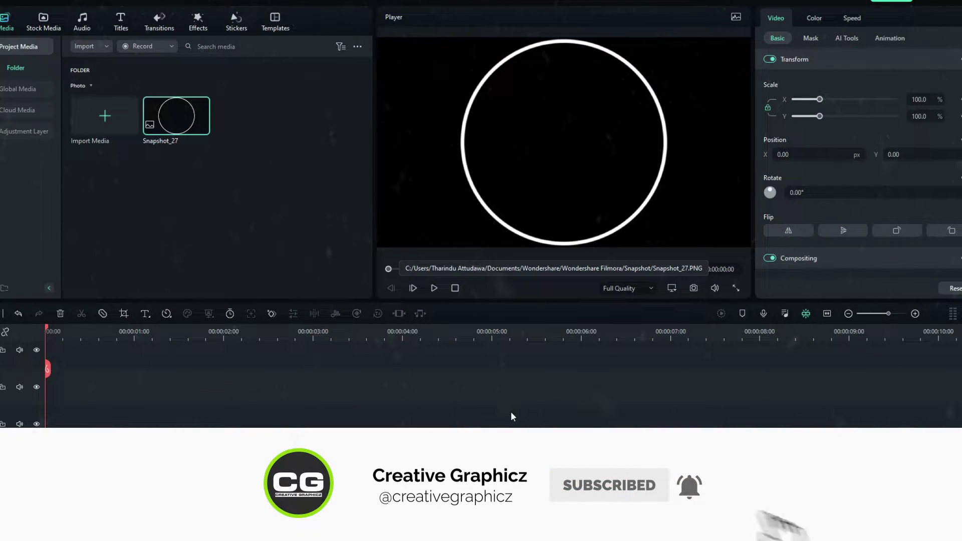
Step: Delete the circle sticker clip from the timeline
{"action": "left_click", "coordinate": [511, 416]}
{"action": "left_click", "coordinate": [450, 452]}
{"action": "key", "text": "Delete"}
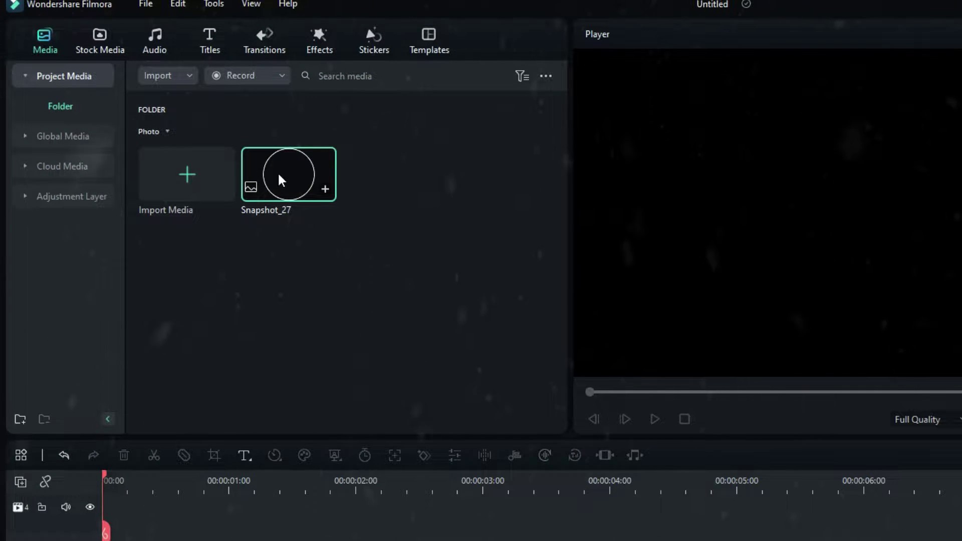
Step: Place Snapshot_27 on video track 1 and scale it to 86%
{"action": "left_click_drag", "start_coordinate": [279, 179], "coordinate": [107, 540]}
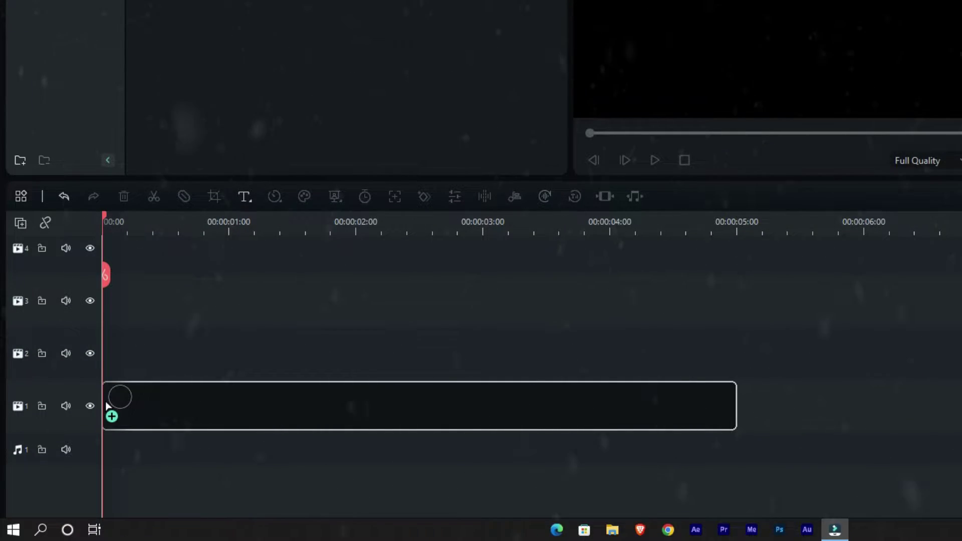
{"action": "left_click_drag", "start_coordinate": [107, 405], "coordinate": [107, 407]}
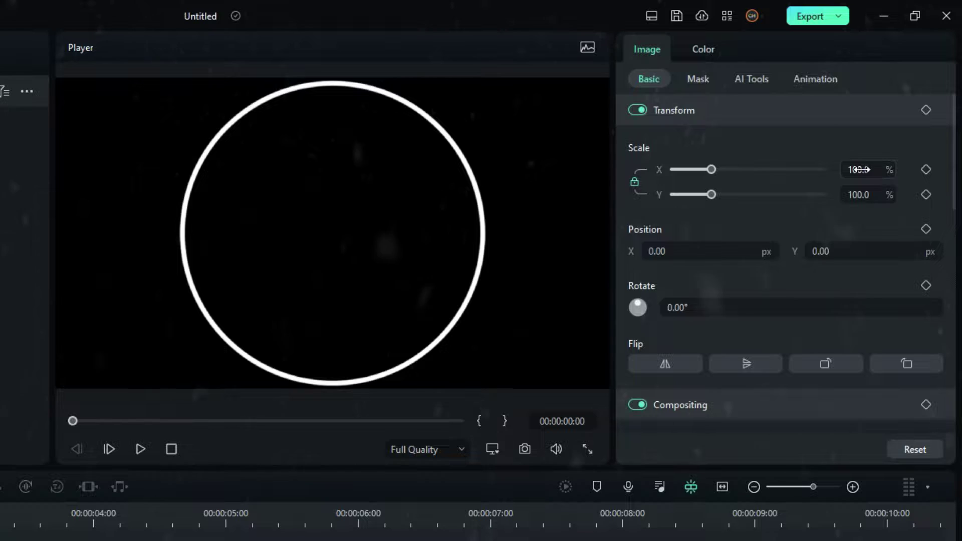
{"action": "left_click", "coordinate": [858, 169]}
{"action": "type", "text": "86"}
{"action": "key", "text": "Return"}
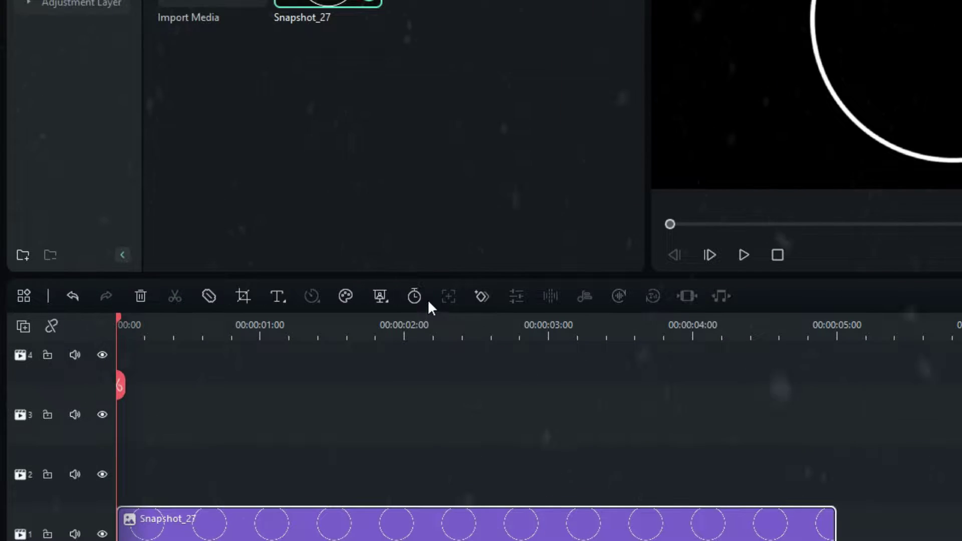
Step: Set the Snapshot_27 clip duration to 00:00:10:00
{"action": "left_click", "coordinate": [244, 311]}
{"action": "left_click", "coordinate": [482, 243]}
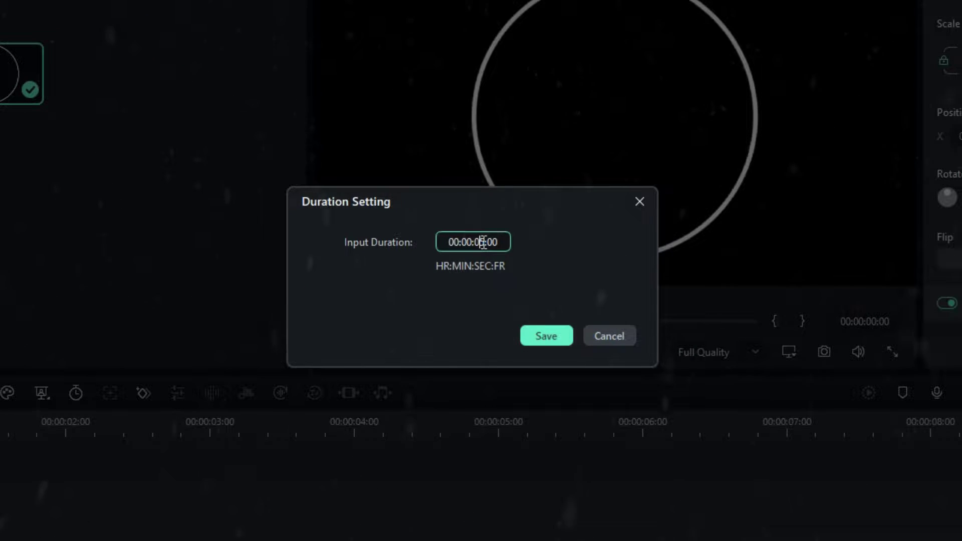
{"action": "type", "text": "10"}
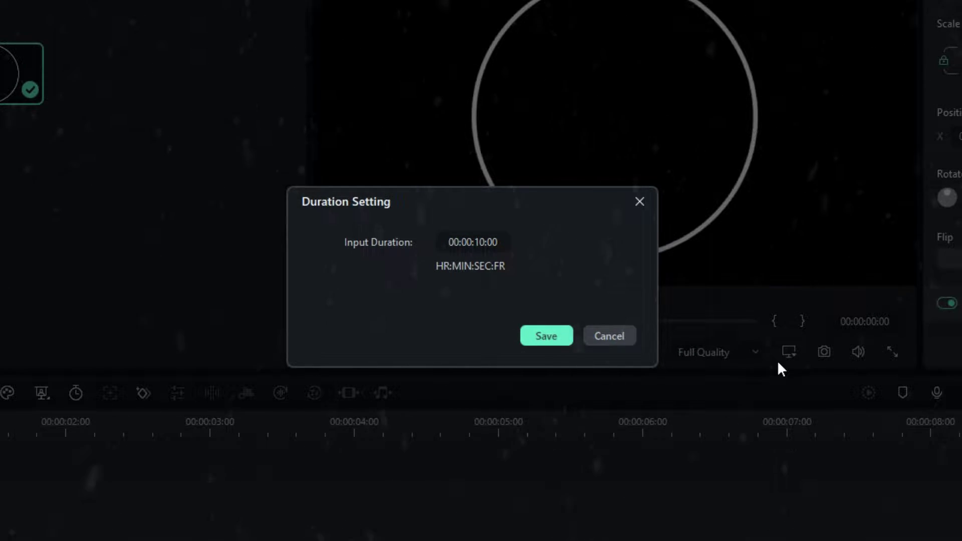
{"action": "key", "text": "Return"}
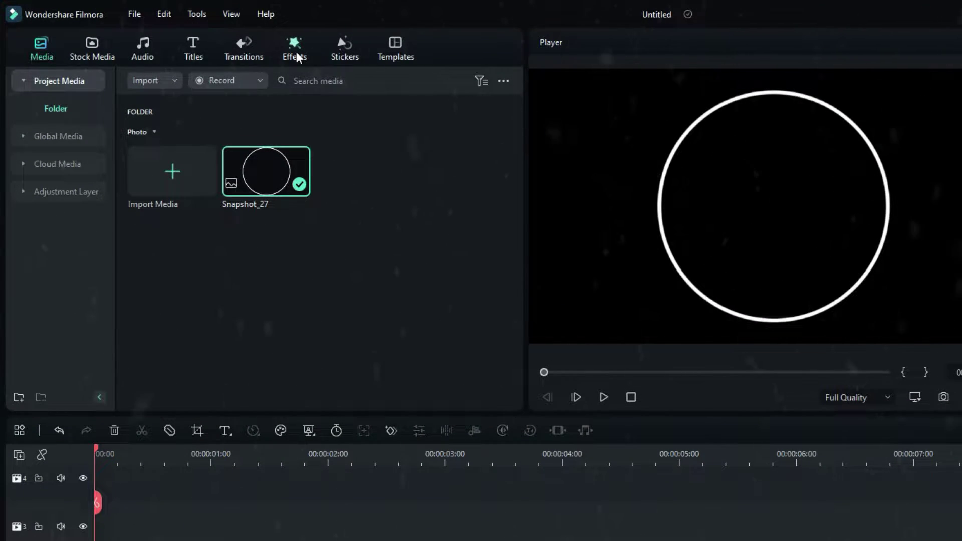
Step: Apply Remove Black BG from Favorites to Snapshot_27 and raise its Threshold to 100
{"action": "left_click", "coordinate": [199, 23]}
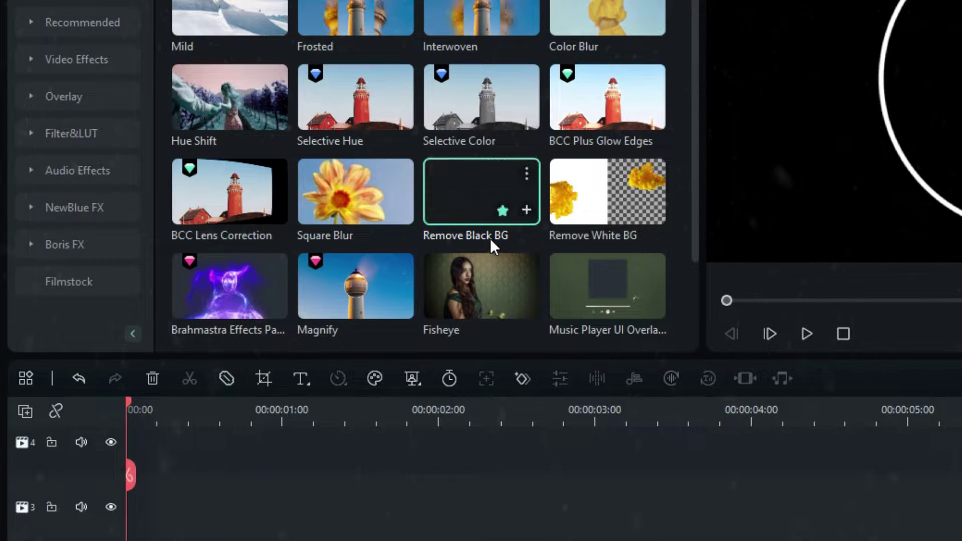
{"action": "left_click_drag", "start_coordinate": [459, 189], "coordinate": [621, 540]}
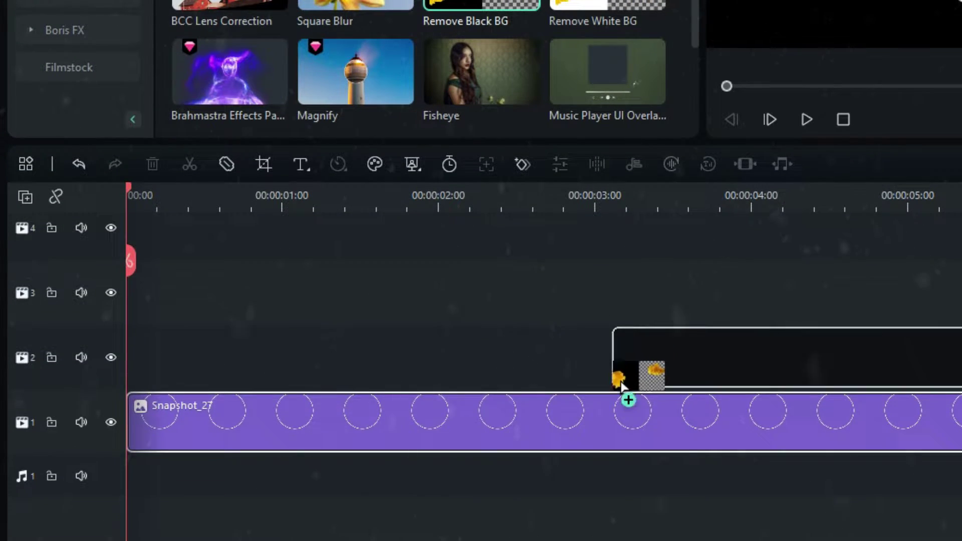
{"action": "left_click_drag", "start_coordinate": [621, 385], "coordinate": [606, 417]}
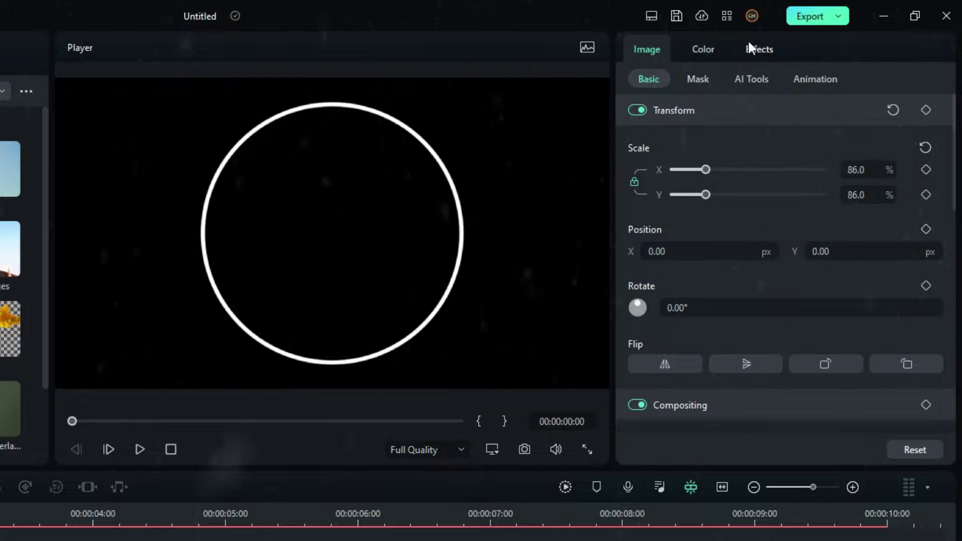
{"action": "left_click", "coordinate": [853, 16]}
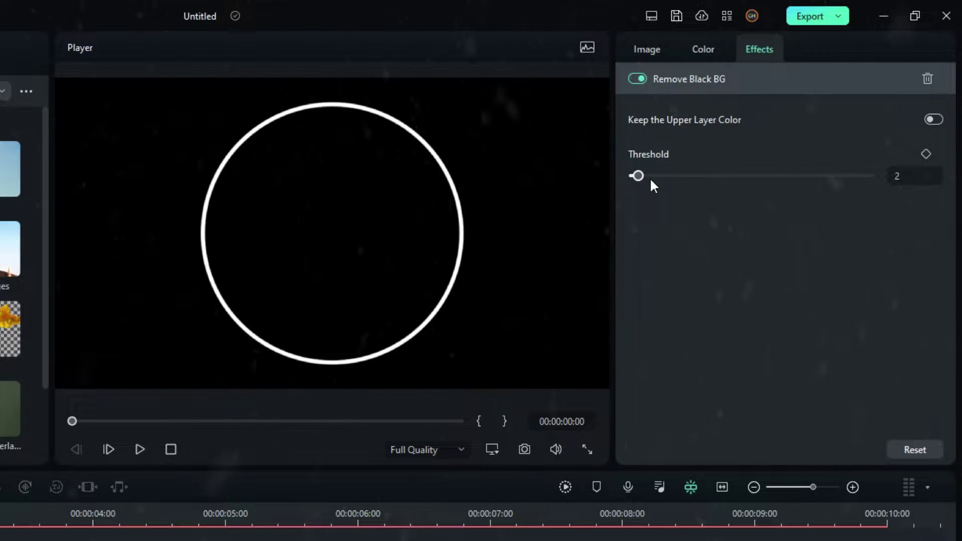
{"action": "left_click_drag", "start_coordinate": [638, 175], "coordinate": [889, 191]}
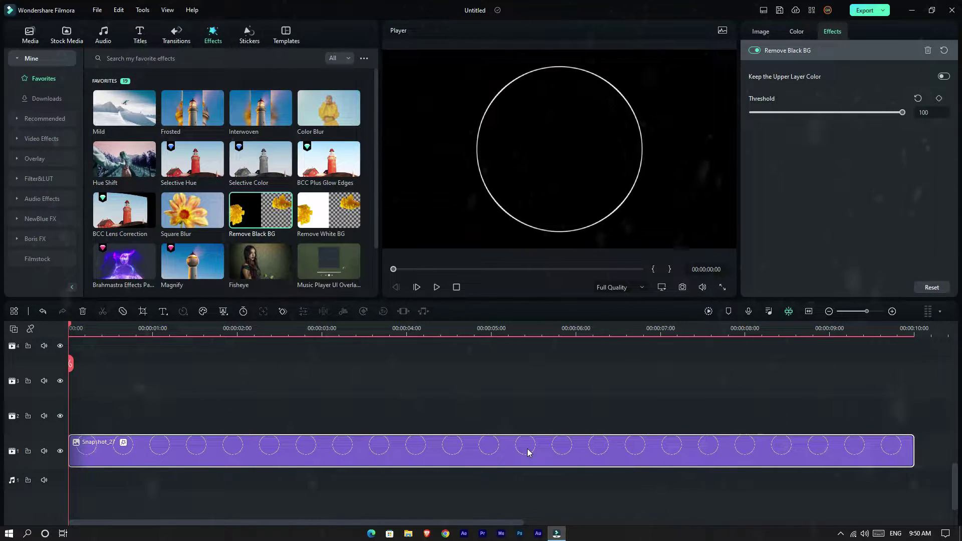
{"action": "left_click", "coordinate": [516, 410]}
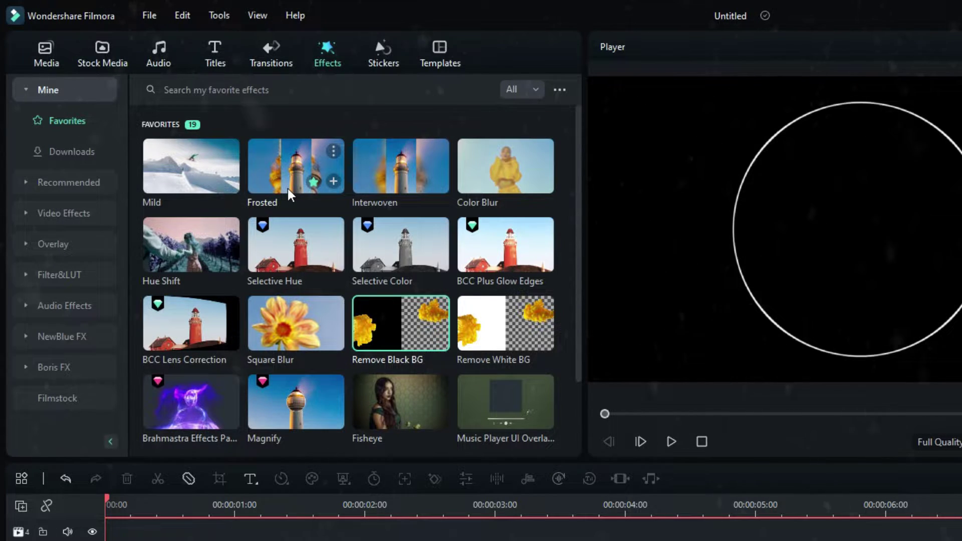
Step: Add BCC Wave on track 2, stretched across the full Snapshot_27 clip
{"action": "scroll", "coordinate": [405, 269], "scroll_direction": "down", "scroll_amount": 2}
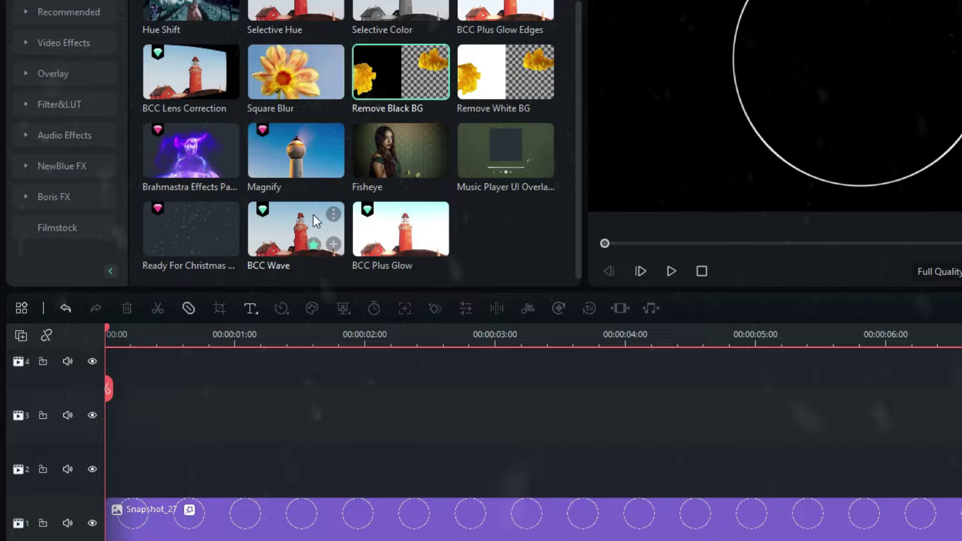
{"action": "left_click_drag", "start_coordinate": [300, 245], "coordinate": [205, 487]}
{"action": "left_click_drag", "start_coordinate": [204, 438], "coordinate": [118, 428]}
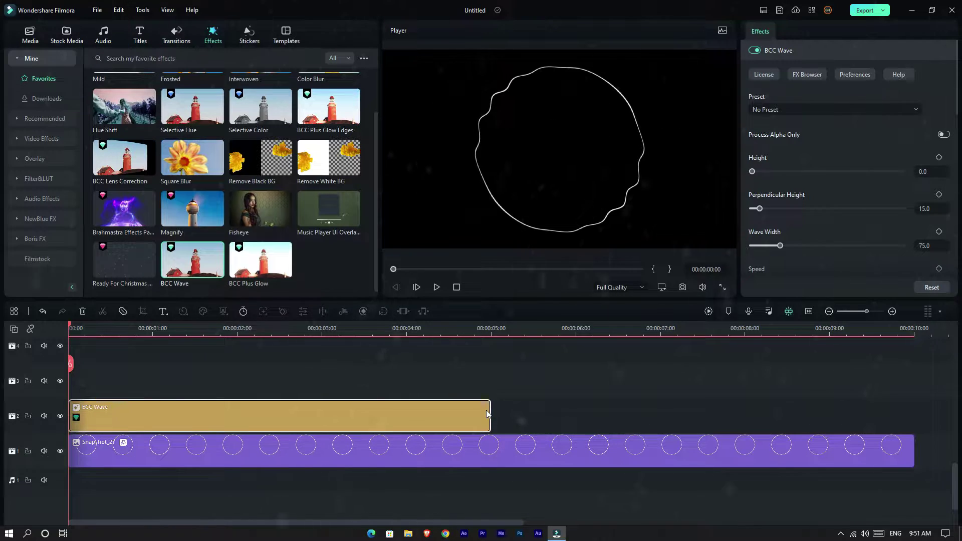
{"action": "left_click_drag", "start_coordinate": [492, 410], "coordinate": [903, 417]}
{"action": "left_click", "coordinate": [141, 331]}
{"action": "left_click_drag", "start_coordinate": [142, 329], "coordinate": [56, 327]}
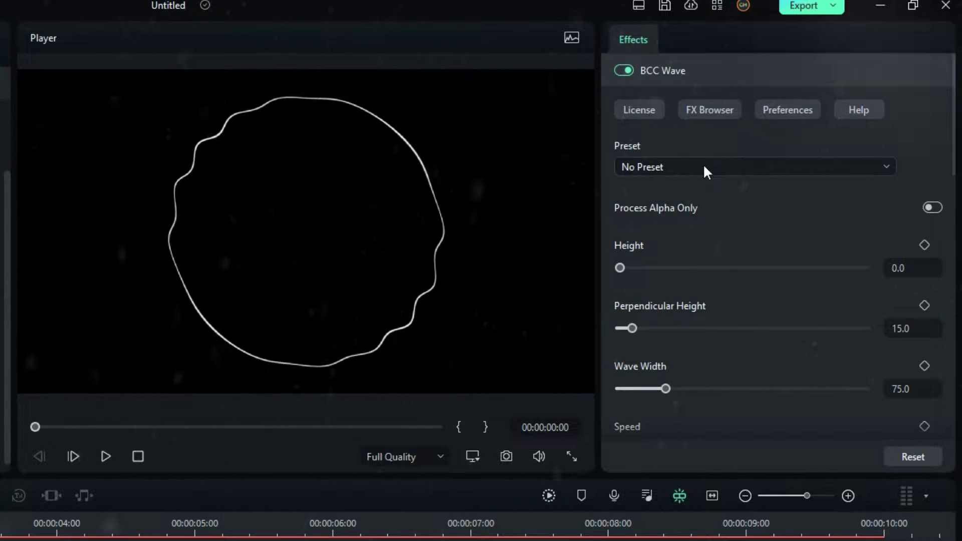
Step: Set the BCC Wave preset to reallyBigWave.bsp
{"action": "left_click", "coordinate": [680, 165]}
{"action": "scroll", "coordinate": [744, 309], "scroll_direction": "down", "scroll_amount": 5}
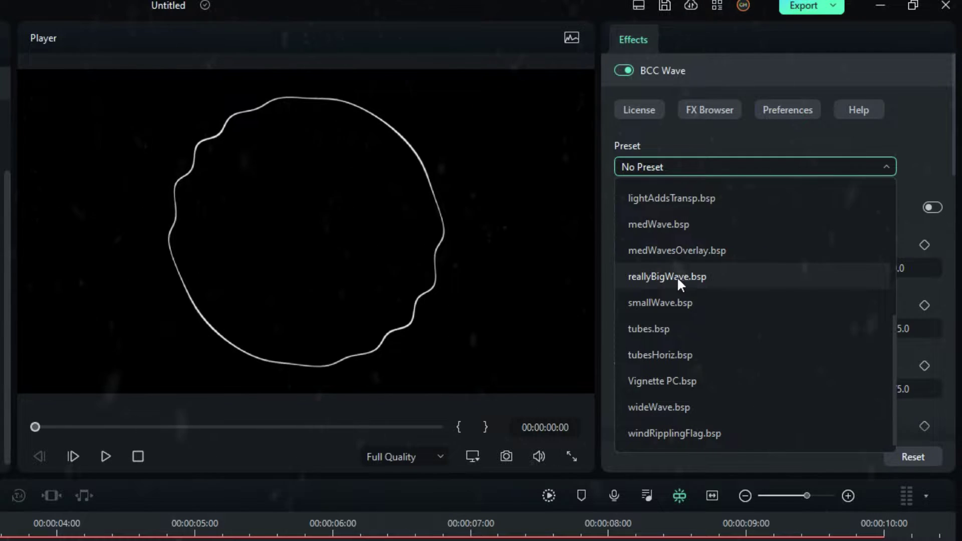
{"action": "left_click", "coordinate": [750, 279]}
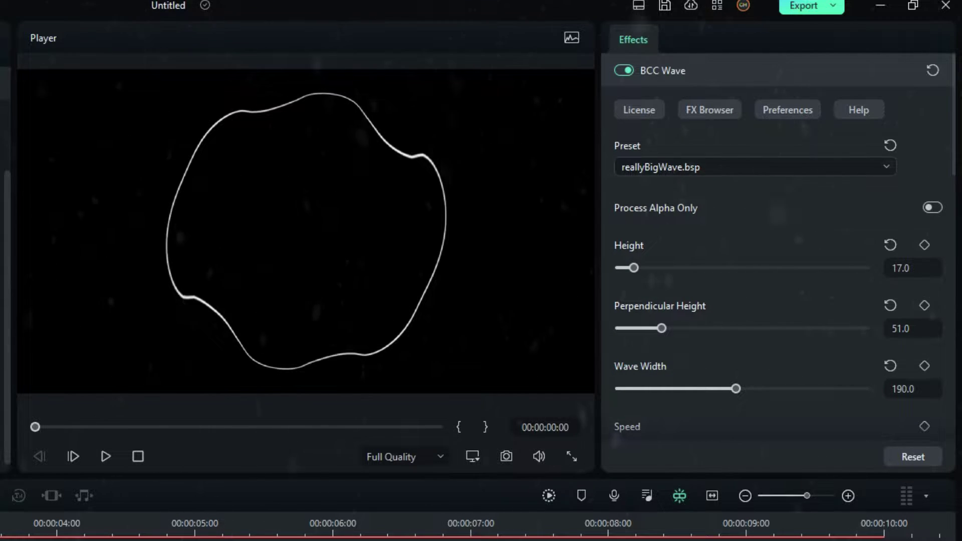
{"action": "scroll", "coordinate": [849, 293], "scroll_direction": "down", "scroll_amount": 1}
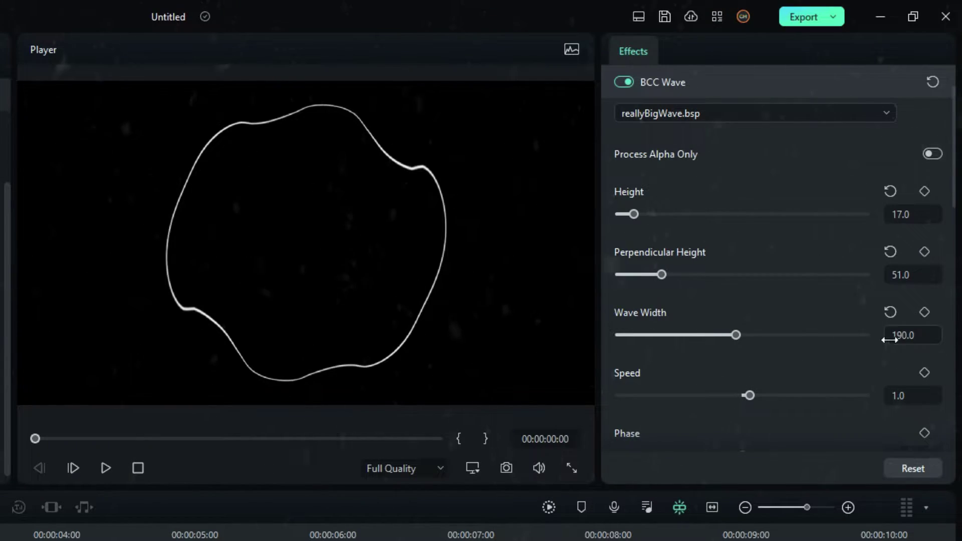
Step: Keyframe Wave Width: 218.7 at the start, 400 at 5 seconds, 218.7 at the clip end
{"action": "left_click", "coordinate": [902, 336]}
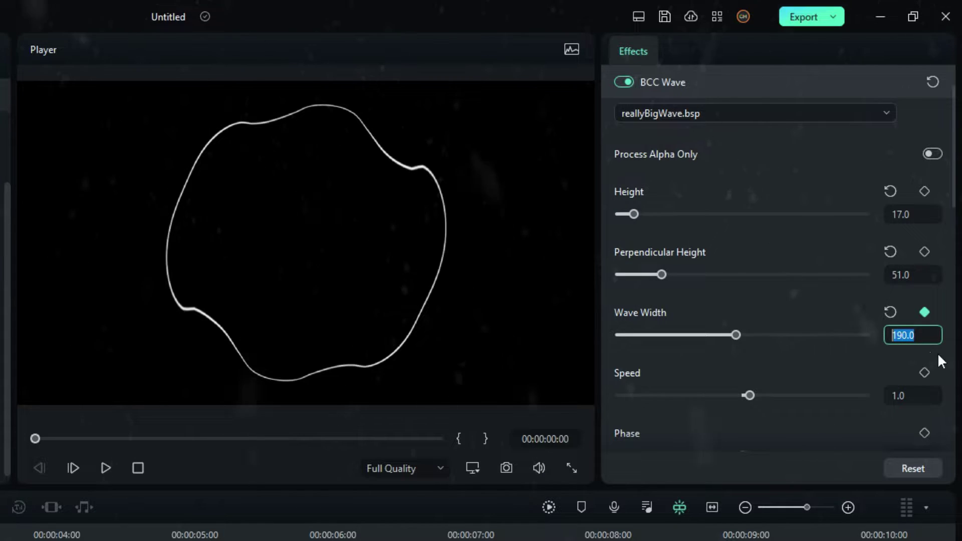
{"action": "type", "text": "218.7"}
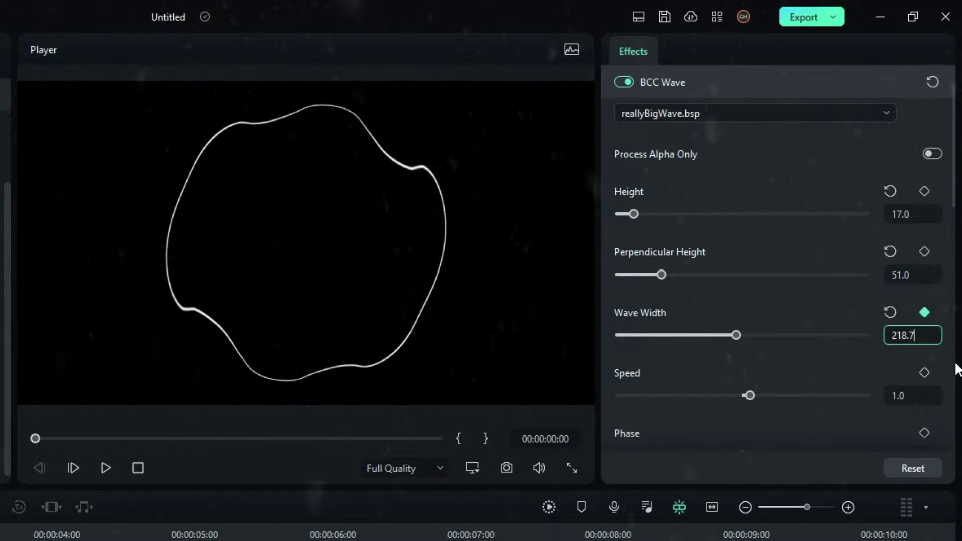
{"action": "key", "text": "Return"}
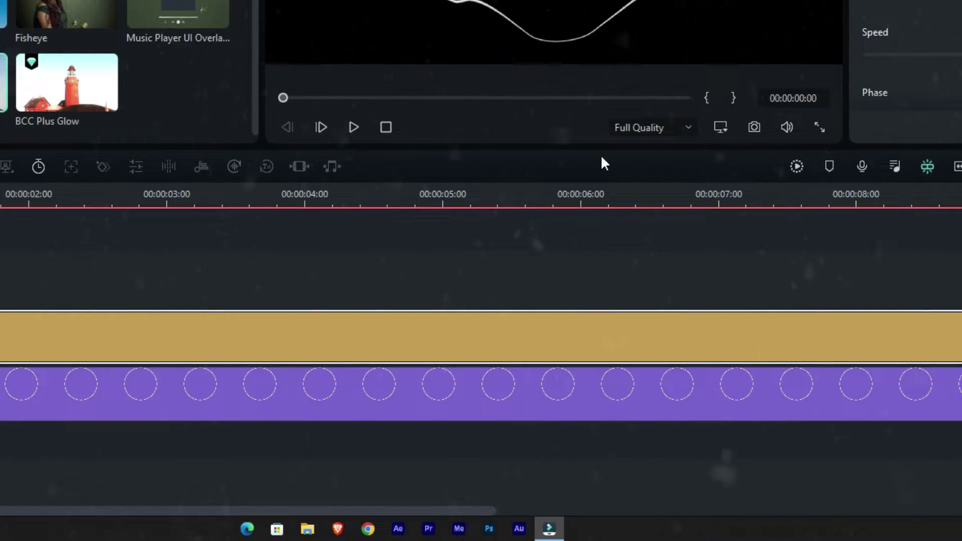
{"action": "left_click", "coordinate": [444, 193]}
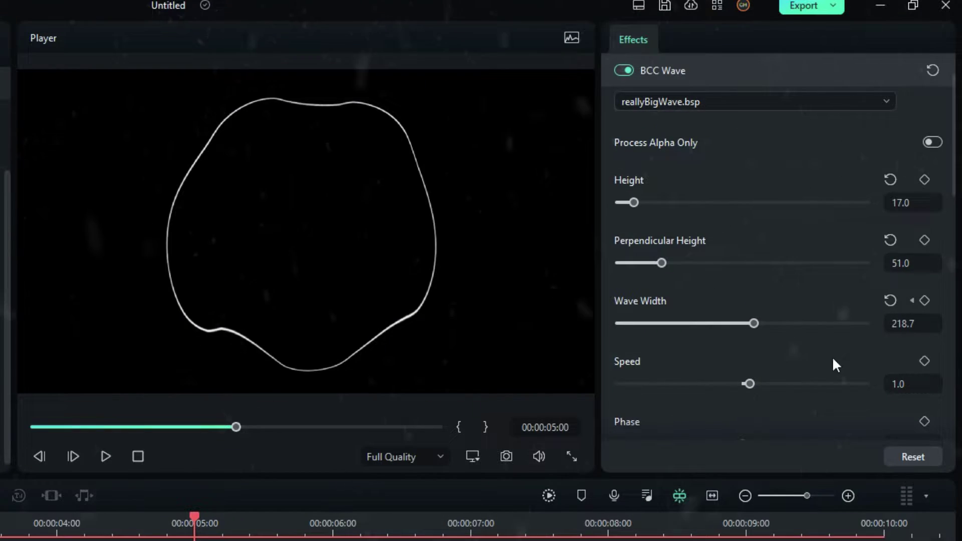
{"action": "left_click", "coordinate": [898, 329]}
{"action": "type", "text": "400"}
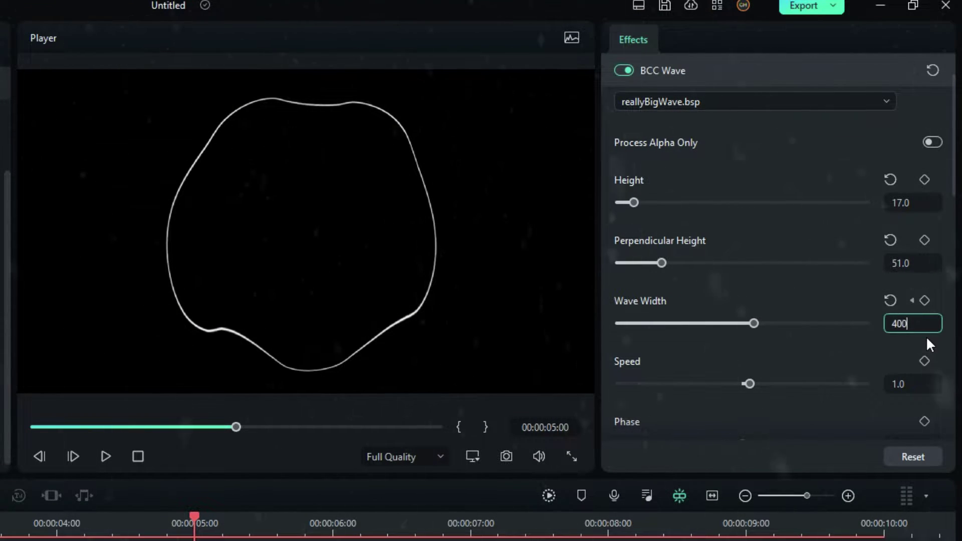
{"action": "key", "text": "Return"}
{"action": "left_click", "coordinate": [885, 523]}
{"action": "left_click", "coordinate": [909, 323]}
{"action": "type", "text": "28"}
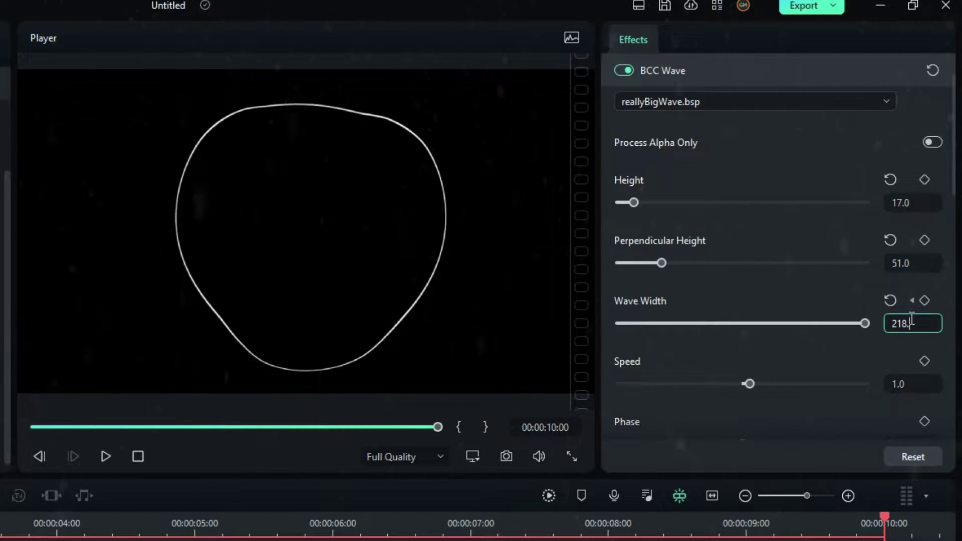
{"action": "key", "text": "Return"}
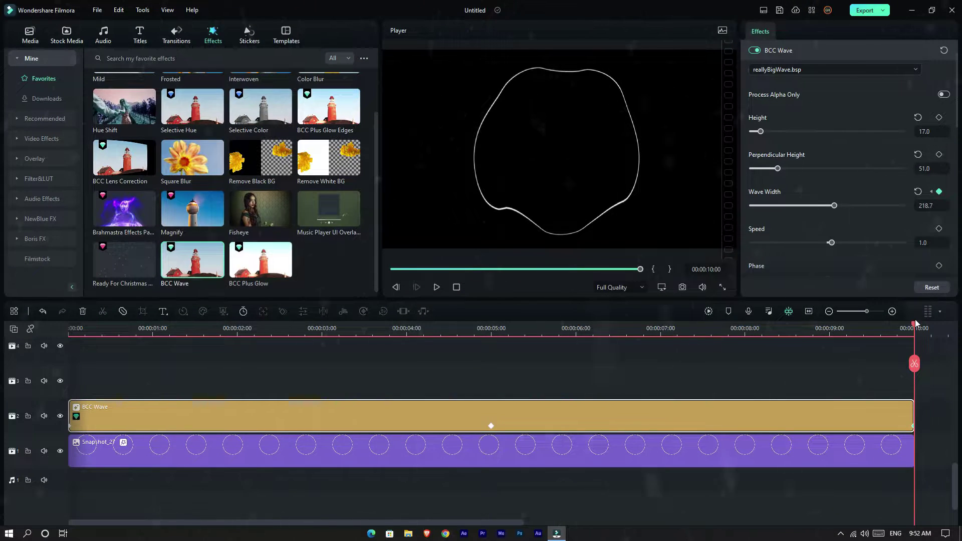
{"action": "left_click_drag", "start_coordinate": [916, 323], "coordinate": [435, 336]}
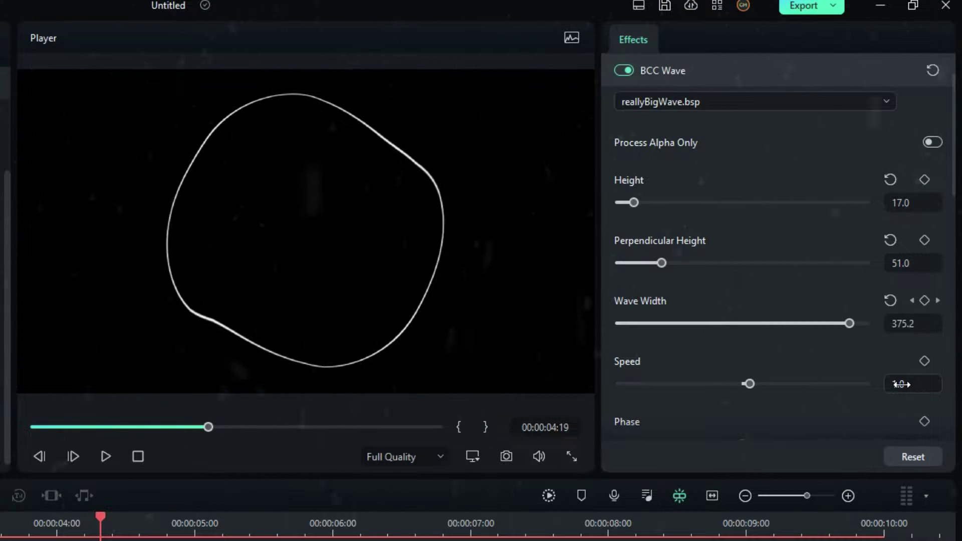
Step: Set the BCC Wave Speed to 0.5 and Wave Angle to -720
{"action": "left_click", "coordinate": [901, 384]}
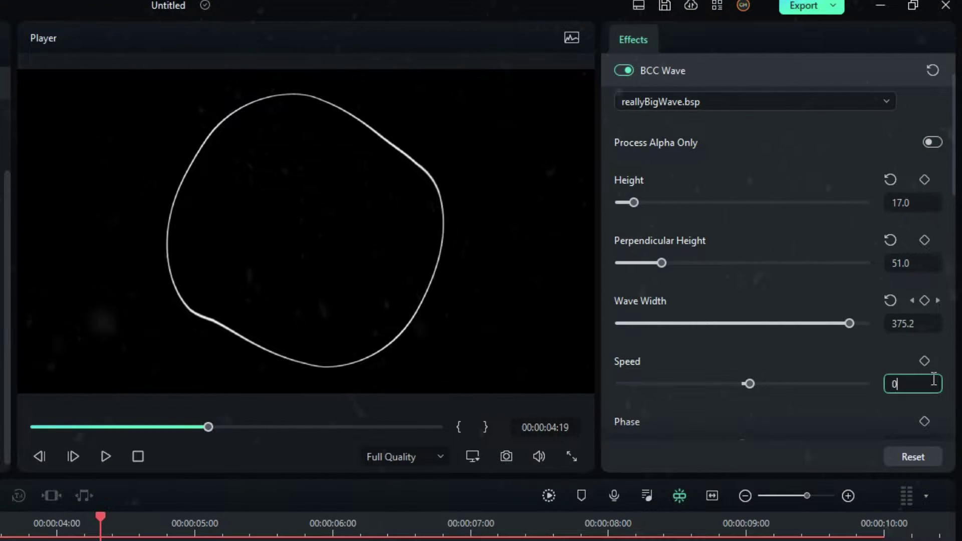
{"action": "type", "text": "0.5"}
{"action": "key", "text": "Return"}
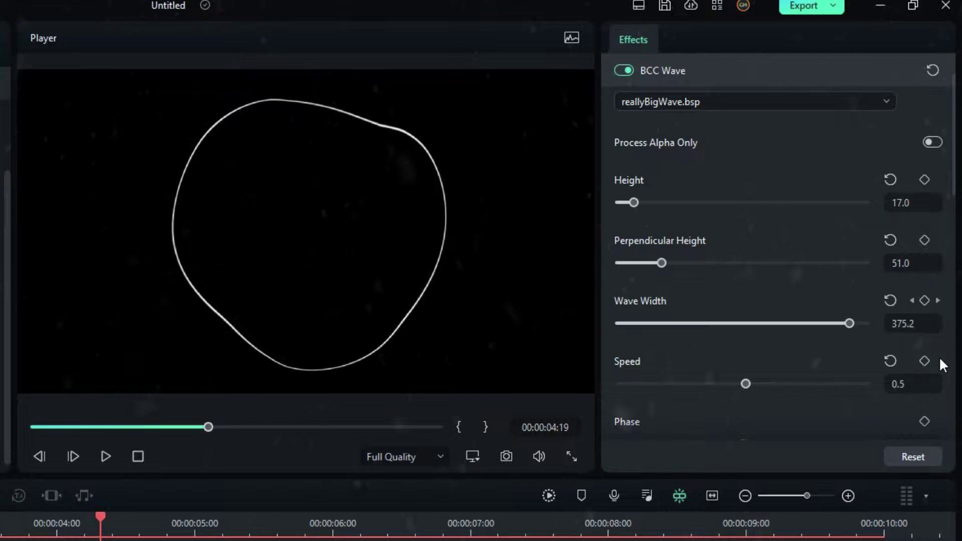
{"action": "scroll", "coordinate": [946, 357], "scroll_direction": "down", "scroll_amount": 4}
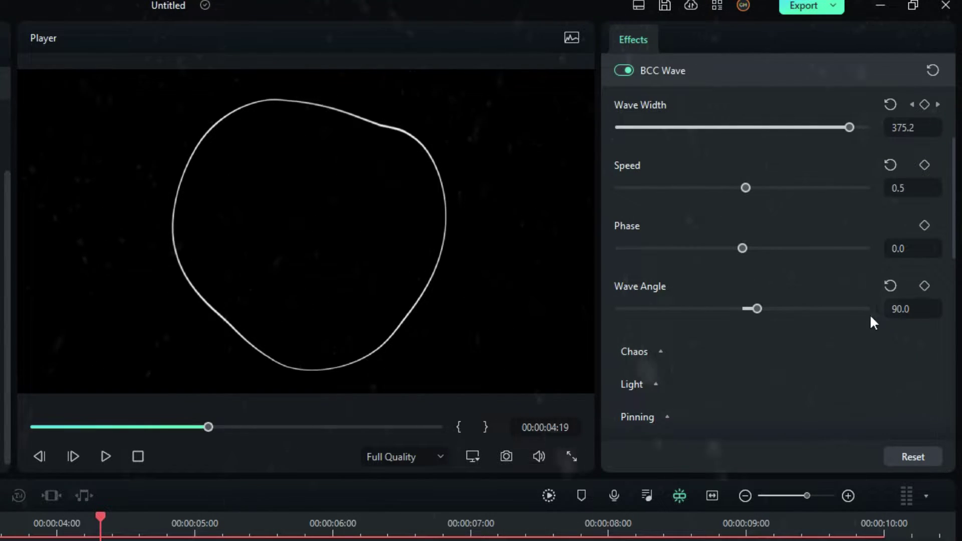
{"action": "left_click_drag", "start_coordinate": [757, 308], "coordinate": [596, 315]}
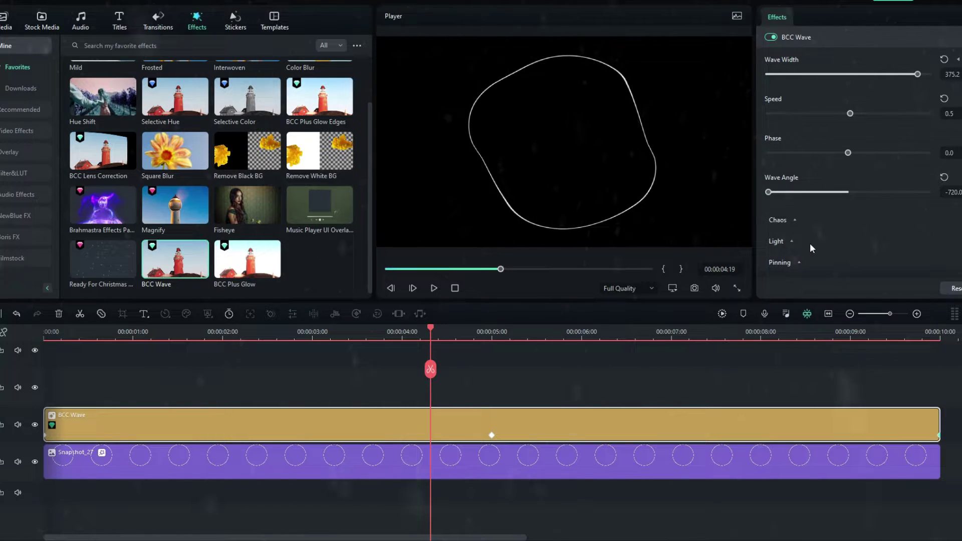
{"action": "left_click_drag", "start_coordinate": [430, 328], "coordinate": [36, 353]}
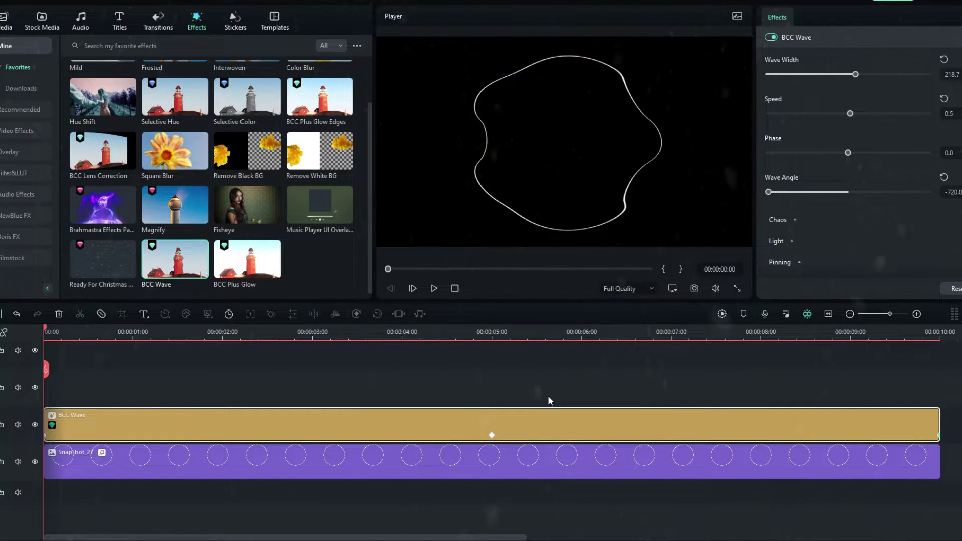
{"action": "left_click", "coordinate": [448, 472]}
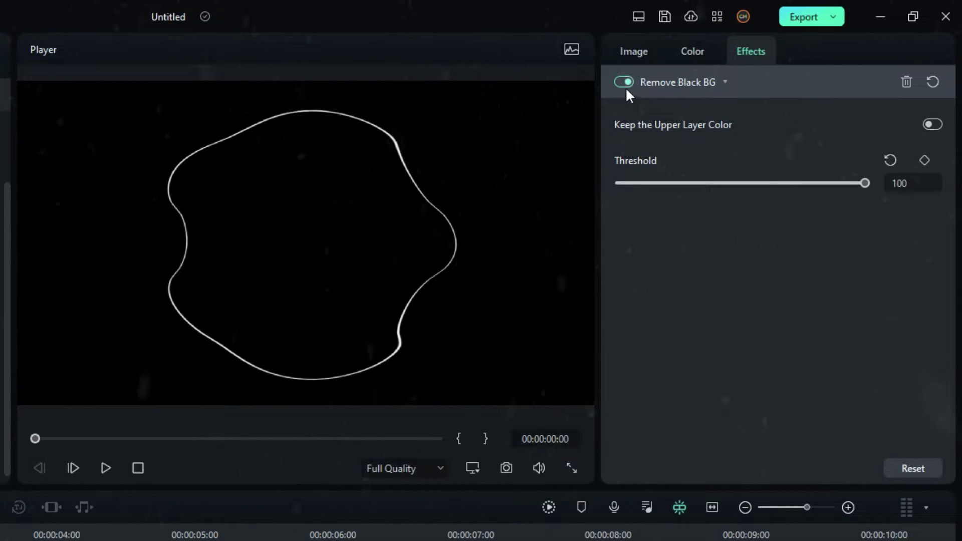
Step: Keyframe the circle's Rotate value to 360° at 00:00:10:00 and preview the spin
{"action": "left_click", "coordinate": [777, 17]}
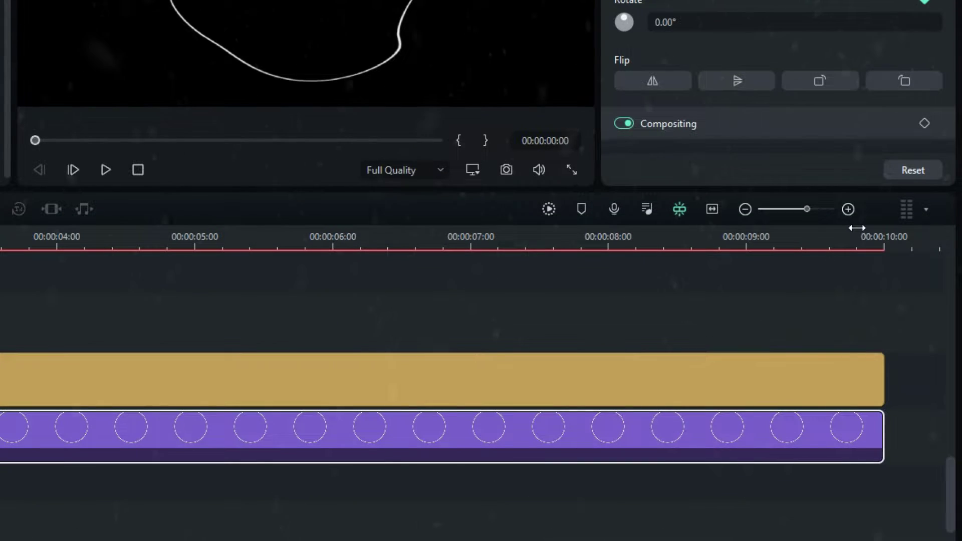
{"action": "left_click", "coordinate": [857, 528]}
{"action": "left_click_drag", "start_coordinate": [856, 230], "coordinate": [883, 230]}
{"action": "left_click", "coordinate": [723, 319]}
{"action": "type", "text": "360"}
{"action": "key", "text": "Return"}
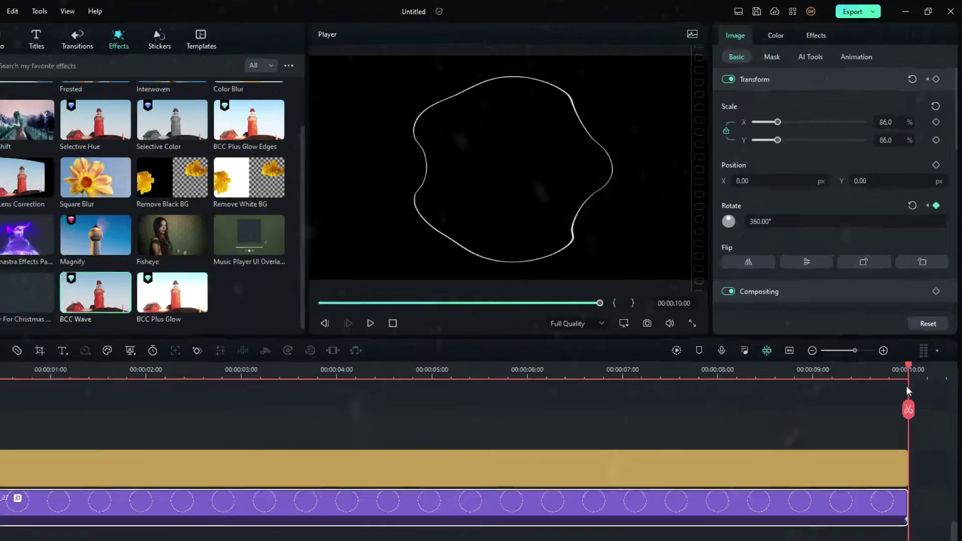
{"action": "left_click", "coordinate": [732, 535]}
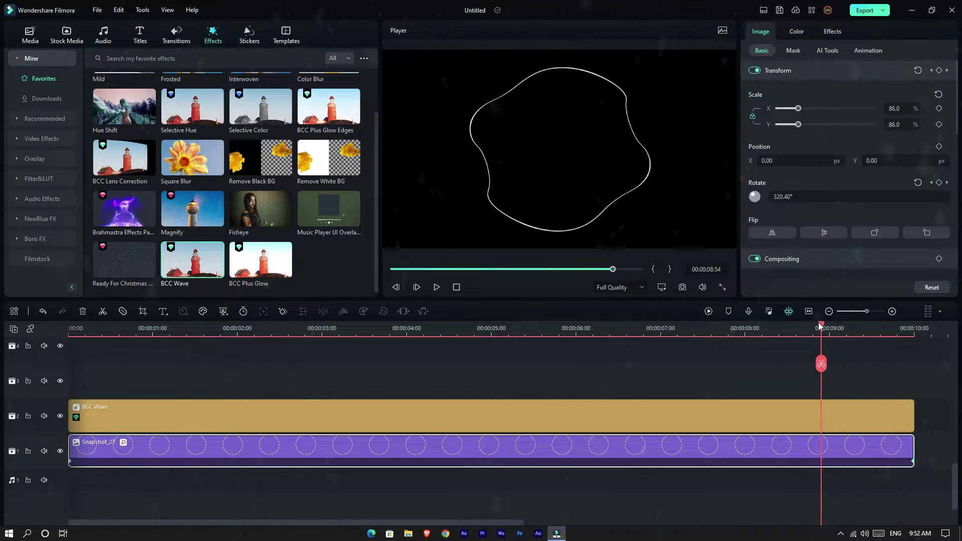
{"action": "left_click_drag", "start_coordinate": [820, 326], "coordinate": [71, 351]}
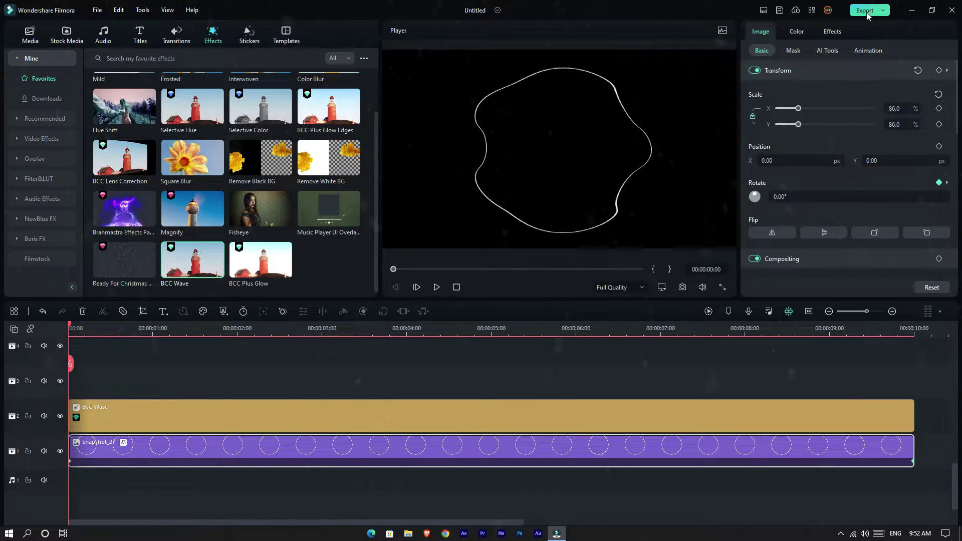
{"action": "left_click", "coordinate": [867, 11]}
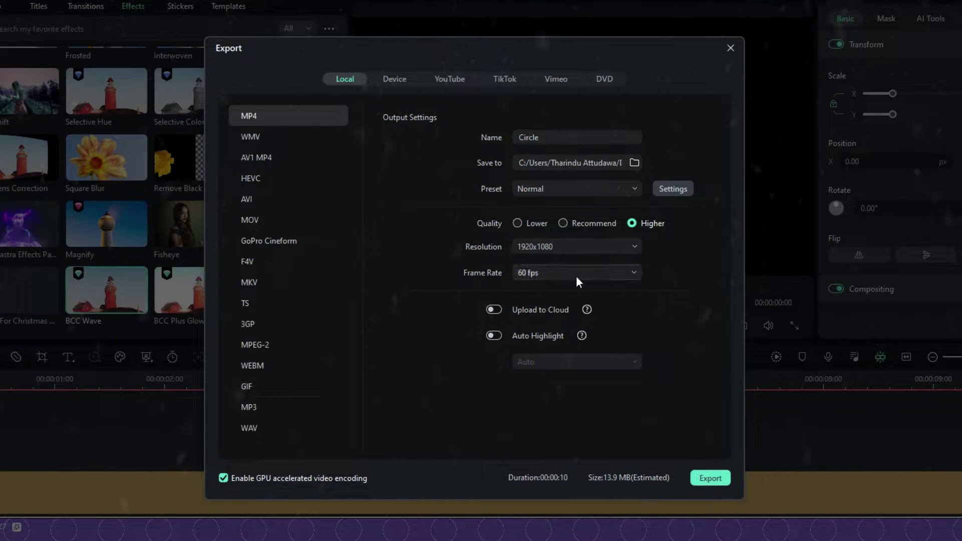
Step: Export Circle as a 1920x1080 60 fps MP4 and open its output folder
{"action": "left_click", "coordinate": [705, 478]}
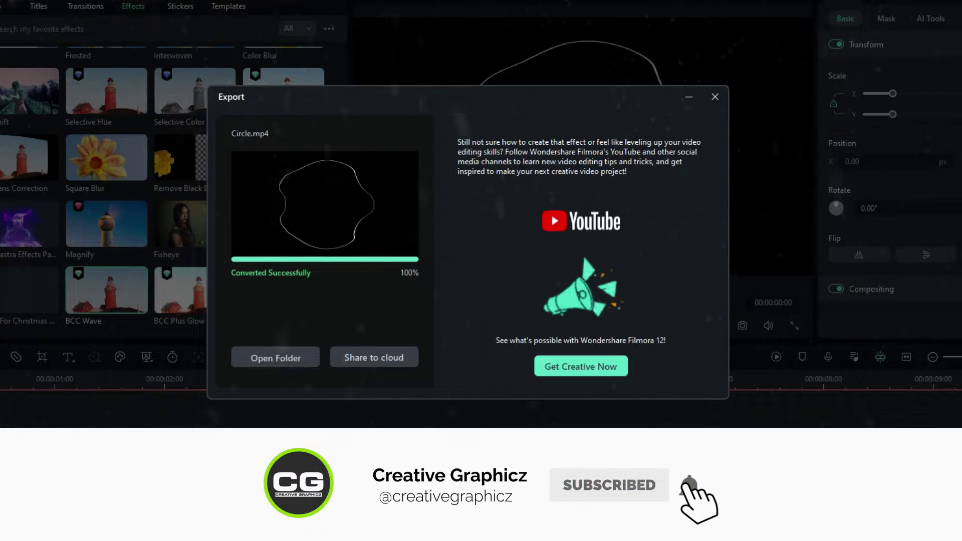
{"action": "left_click", "coordinate": [270, 358]}
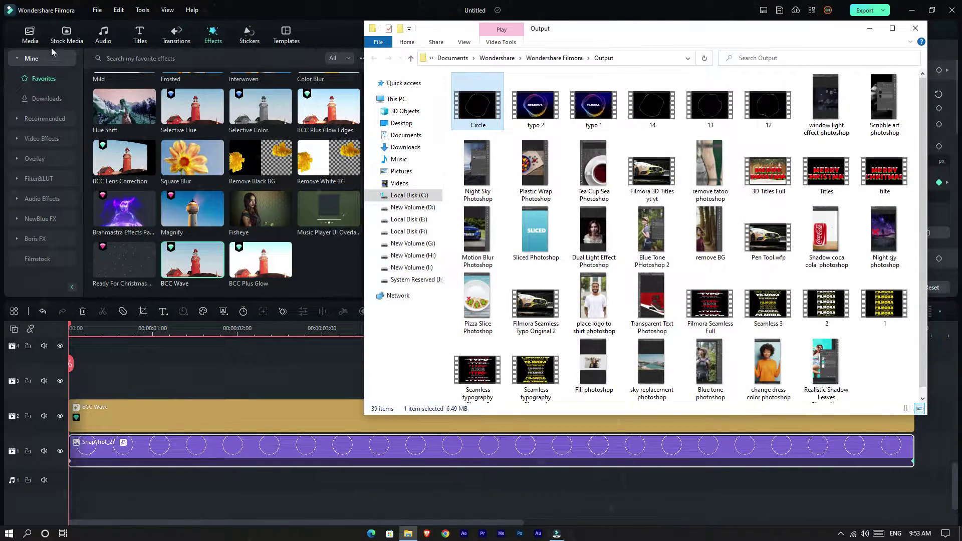
Step: Import the exported Circle.mp4 from Explorer into the project media
{"action": "left_click", "coordinate": [34, 35]}
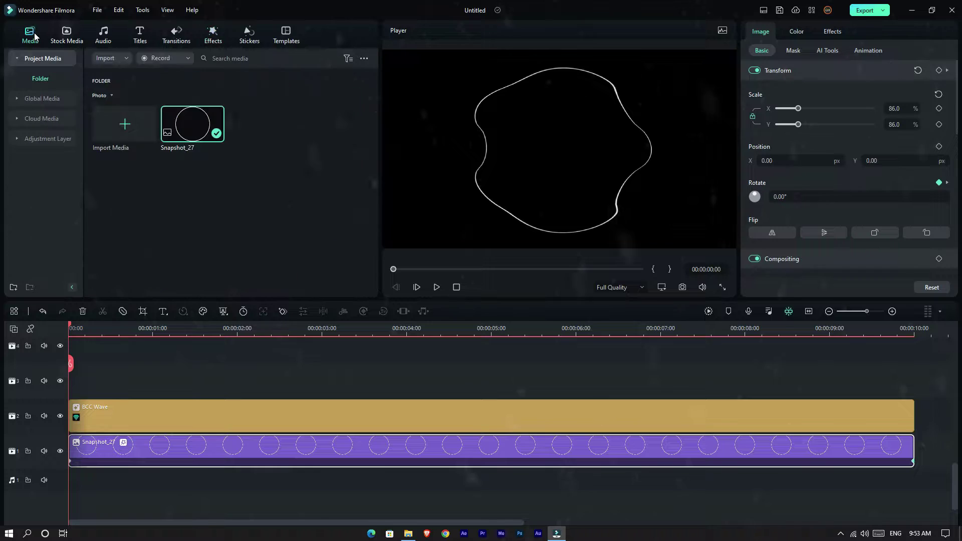
{"action": "key", "text": "alt+Tab"}
{"action": "left_click_drag", "start_coordinate": [477, 106], "coordinate": [254, 160]}
{"action": "left_click", "coordinate": [268, 187]}
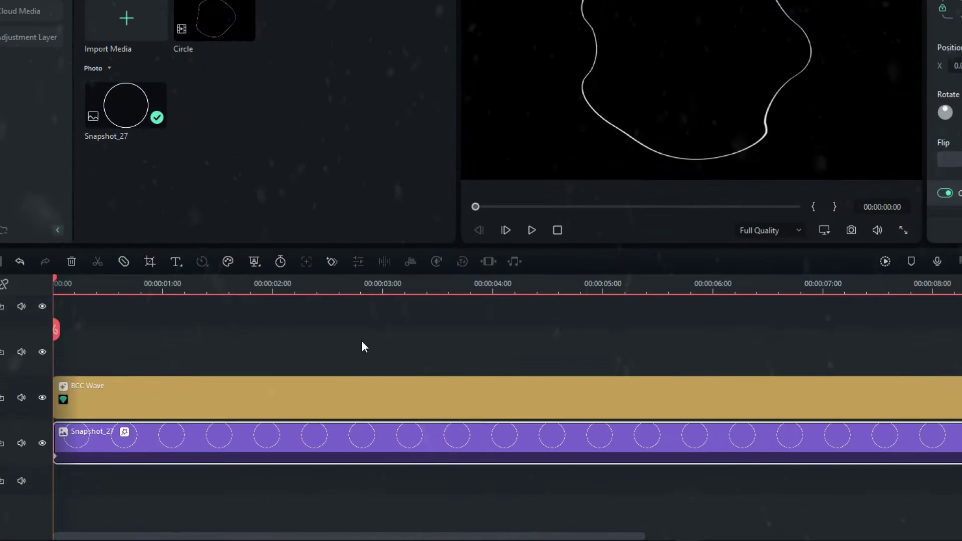
Step: Select both old clips on the timeline and delete them
{"action": "left_click_drag", "start_coordinate": [301, 373], "coordinate": [349, 471]}
{"action": "left_click_drag", "start_coordinate": [418, 470], "coordinate": [415, 467]}
{"action": "key", "text": "Delete"}
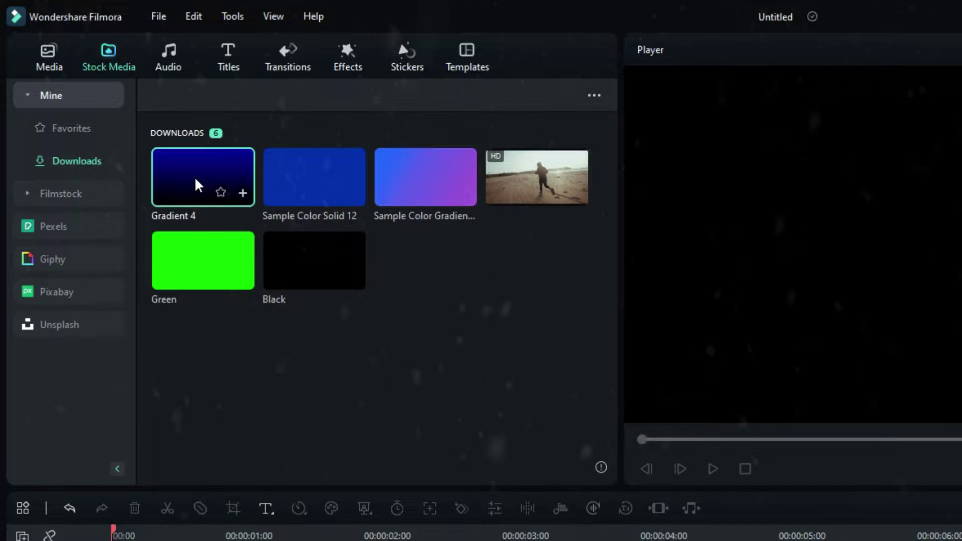
Step: Put Gradient 4 on track 1 and Circle on track 2, extending the gradient to 10 seconds
{"action": "left_click_drag", "start_coordinate": [186, 189], "coordinate": [127, 438]}
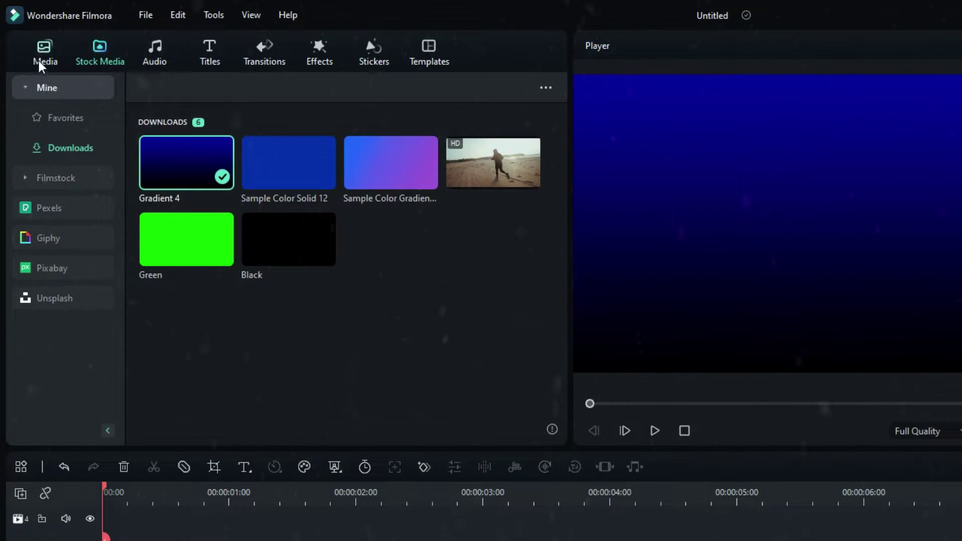
{"action": "left_click", "coordinate": [39, 57]}
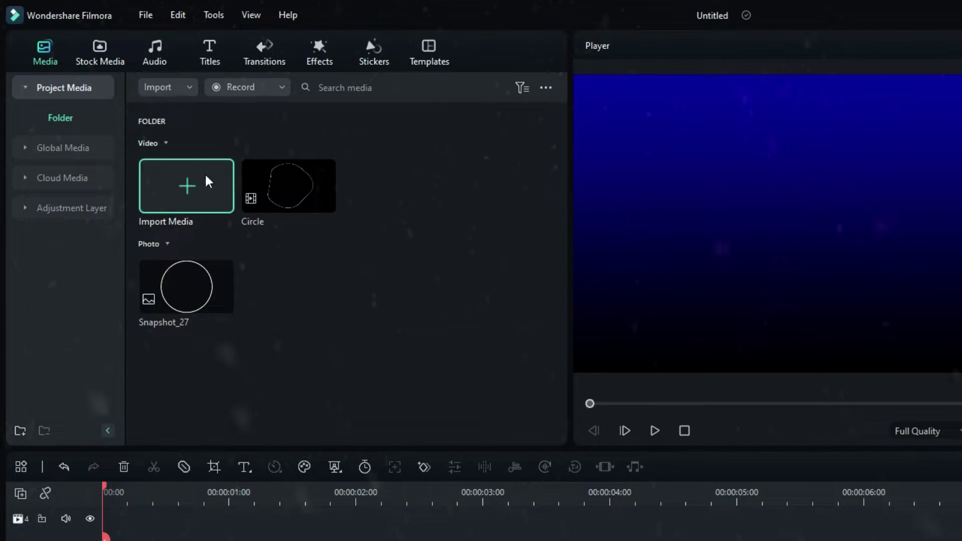
{"action": "left_click_drag", "start_coordinate": [296, 187], "coordinate": [124, 396]}
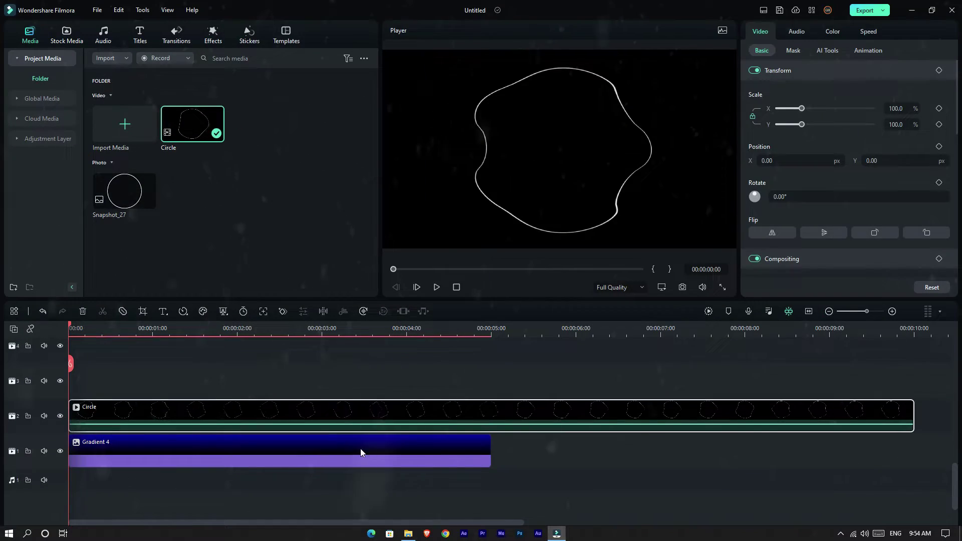
{"action": "left_click", "coordinate": [702, 460]}
{"action": "left_click_drag", "start_coordinate": [490, 447], "coordinate": [913, 448]}
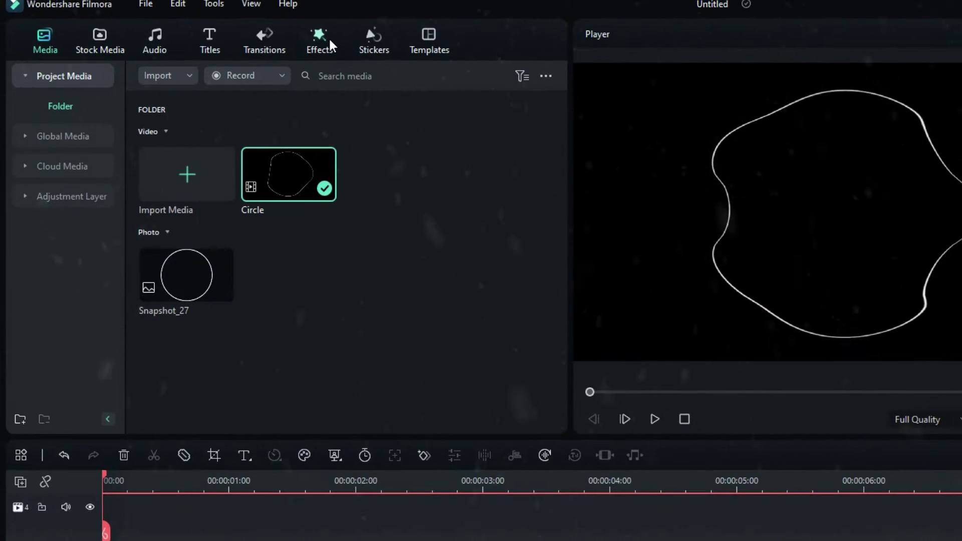
Step: Apply Remove Black BG to the Circle clip and drag its Scale down toward 0%
{"action": "left_click", "coordinate": [205, 19]}
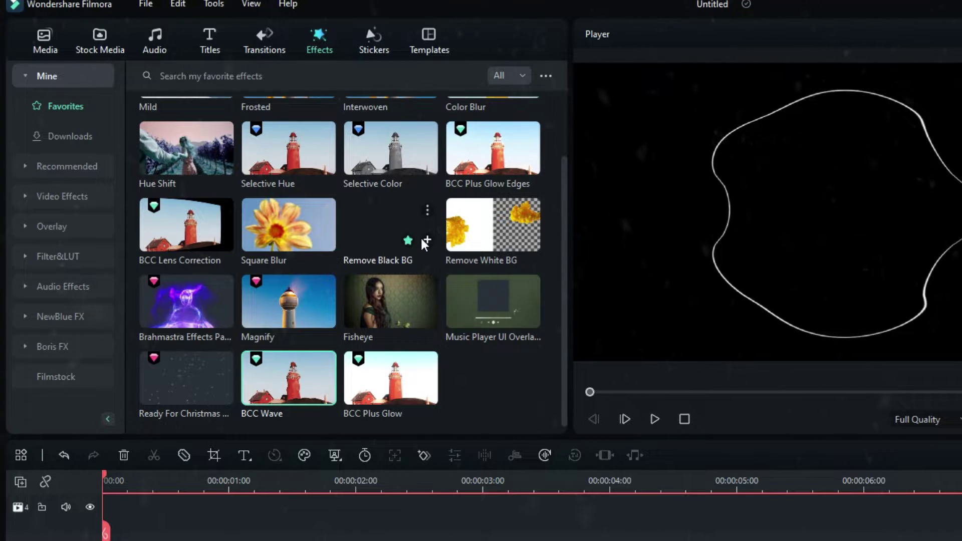
{"action": "left_click_drag", "start_coordinate": [380, 228], "coordinate": [564, 540]}
{"action": "left_click_drag", "start_coordinate": [563, 349], "coordinate": [497, 368]}
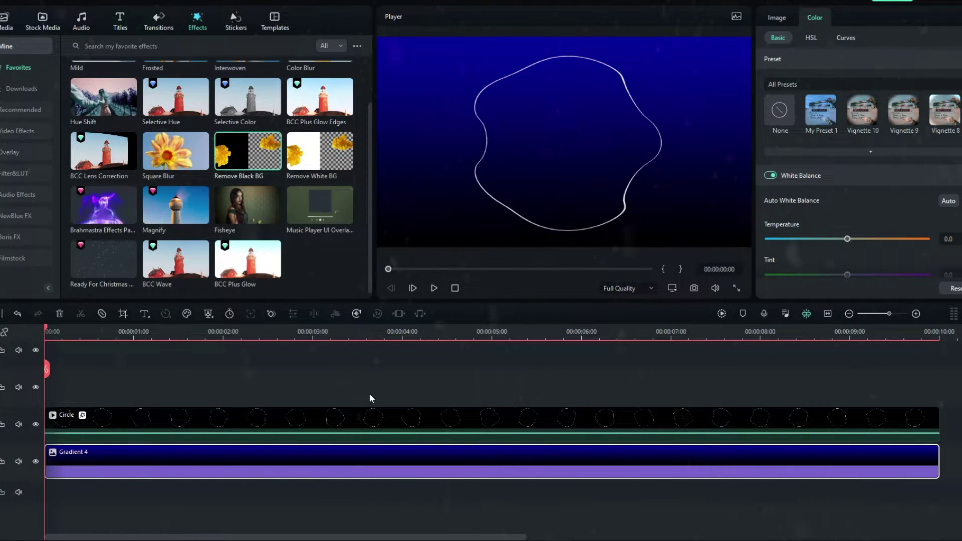
{"action": "left_click", "coordinate": [380, 418]}
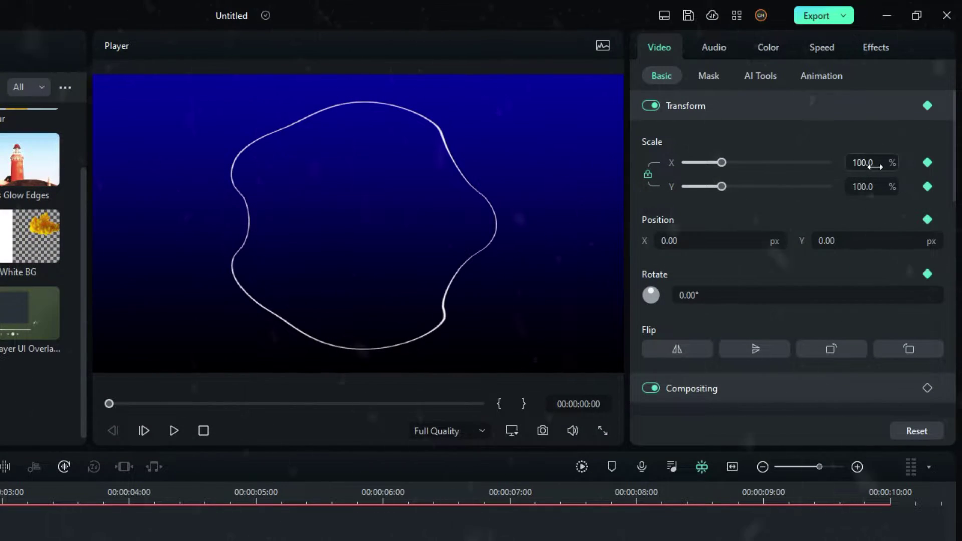
{"action": "left_click_drag", "start_coordinate": [961, 0], "coordinate": [961, 0]}
{"action": "left_click_drag", "start_coordinate": [701, 163], "coordinate": [686, 162]}
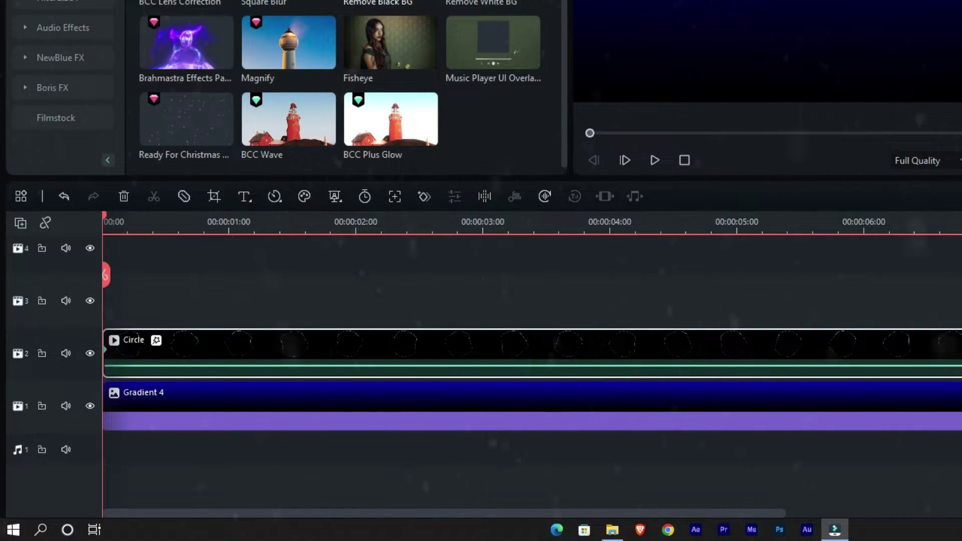
Step: Keyframe the Circle's scale at 100% at one second and add a scale keyframe at three seconds
{"action": "left_click", "coordinate": [229, 229]}
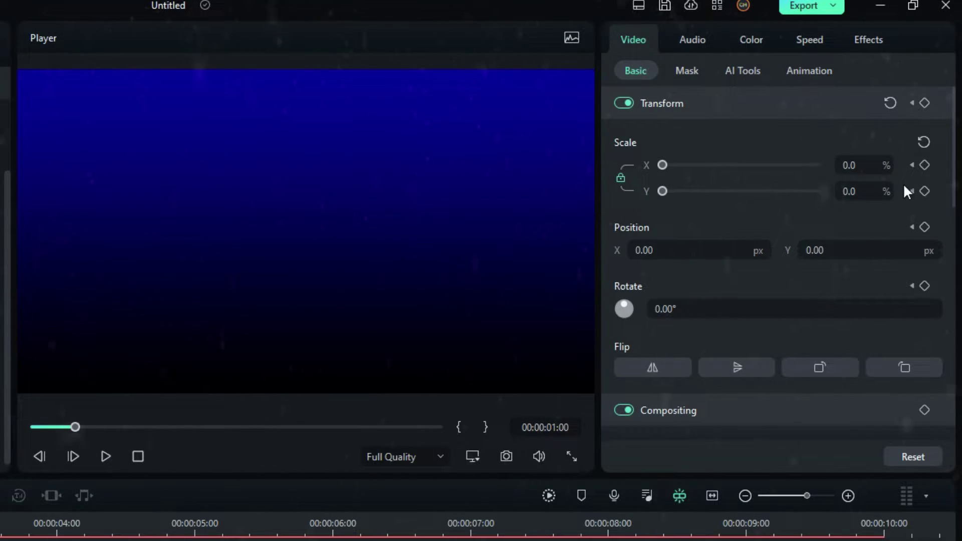
{"action": "left_click", "coordinate": [867, 167]}
{"action": "type", "text": "100"}
{"action": "key", "text": "Return"}
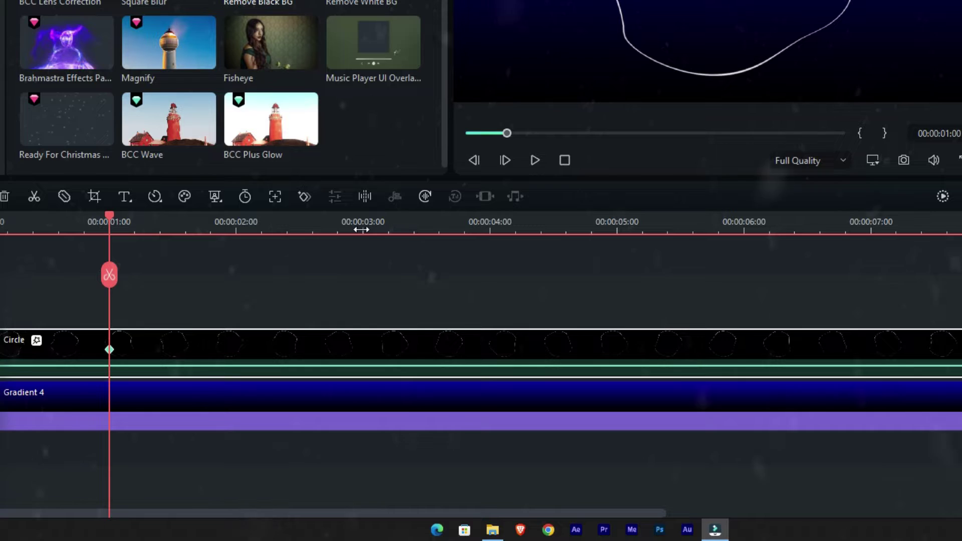
{"action": "left_click", "coordinate": [362, 229]}
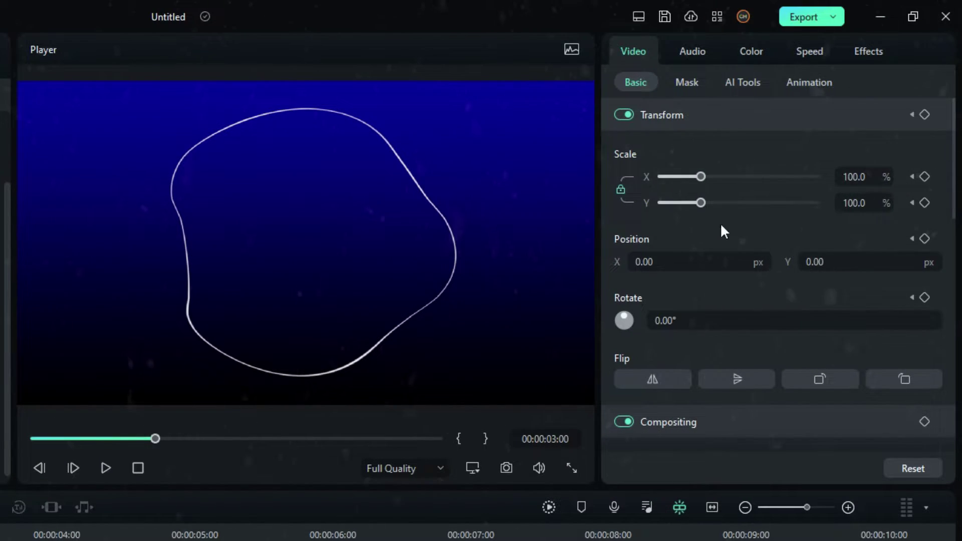
{"action": "left_click", "coordinate": [925, 176]}
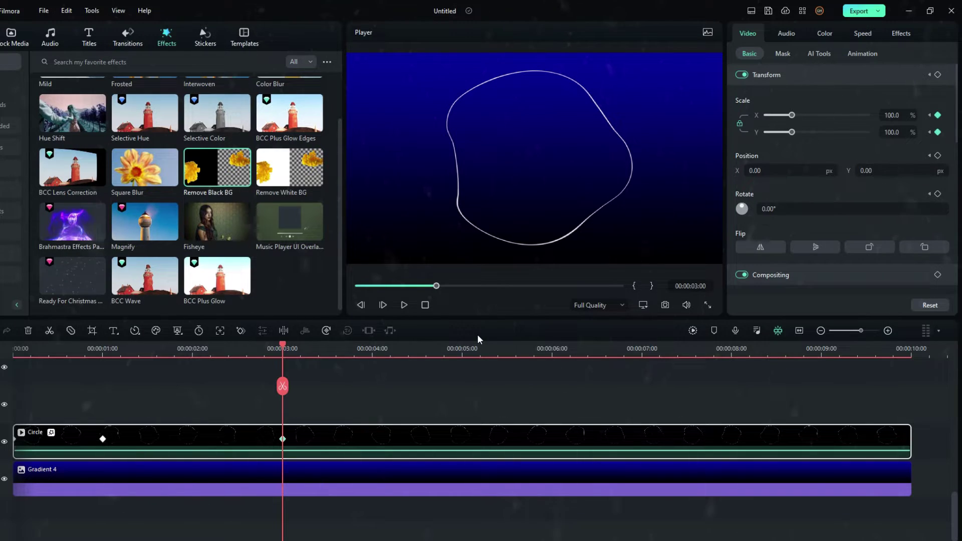
Step: Add scale keyframes at 5, 6 and 7 seconds, alternating 100%, 80% and 100%
{"action": "left_click", "coordinate": [374, 355]}
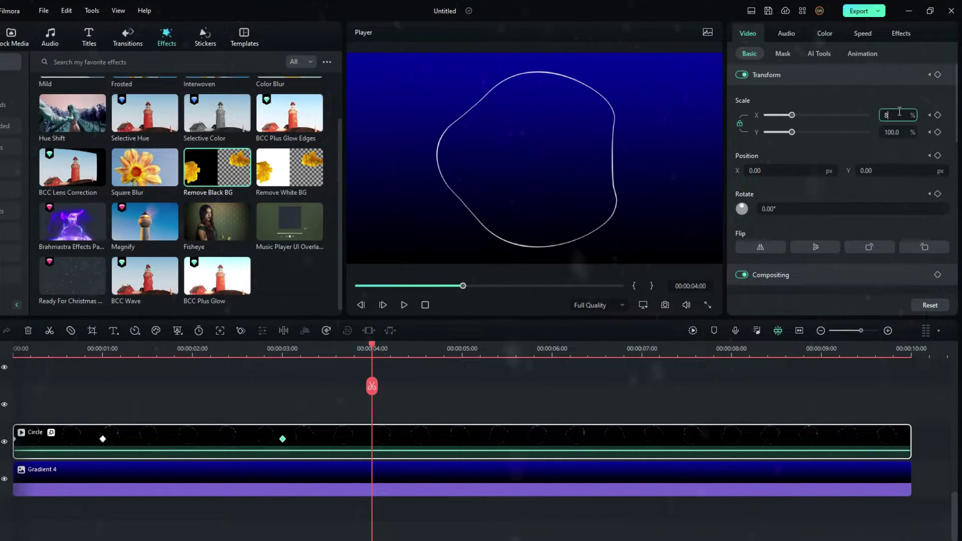
{"action": "left_click", "coordinate": [461, 355]}
{"action": "double_click", "coordinate": [890, 115]}
{"action": "type", "text": "100"}
{"action": "key", "text": "Return"}
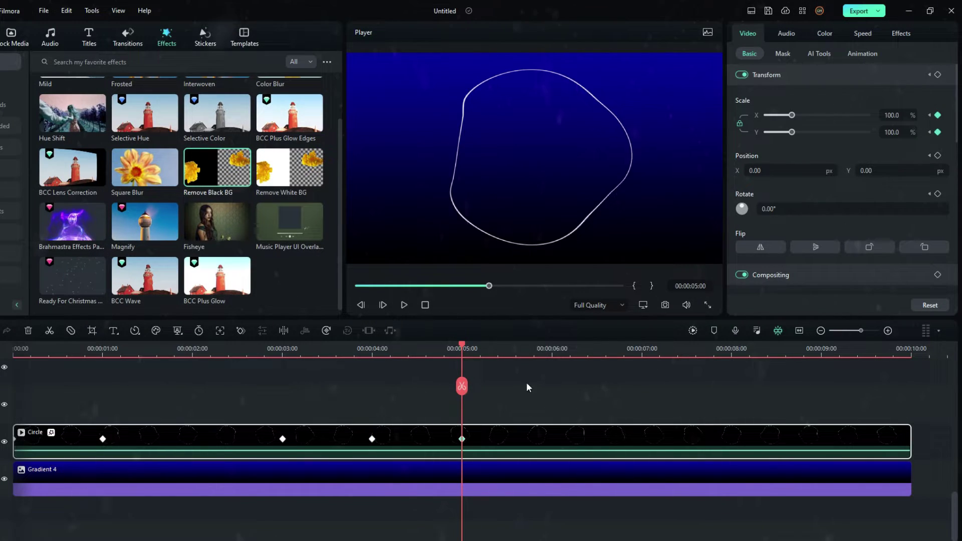
{"action": "left_click", "coordinate": [552, 354]}
{"action": "double_click", "coordinate": [890, 115]}
{"action": "type", "text": "80"}
{"action": "left_click", "coordinate": [642, 355]}
{"action": "double_click", "coordinate": [890, 115]}
{"action": "type", "text": "100"}
Step: Add scale keyframes of 80% at 8 seconds and 100% at 9 seconds, then adjust scale at the clip end
{"action": "left_click", "coordinate": [732, 355]}
{"action": "double_click", "coordinate": [890, 115]}
{"action": "type", "text": "80"}
{"action": "left_click", "coordinate": [822, 355]}
{"action": "double_click", "coordinate": [890, 115]}
{"action": "type", "text": "100"}
{"action": "left_click", "coordinate": [911, 355]}
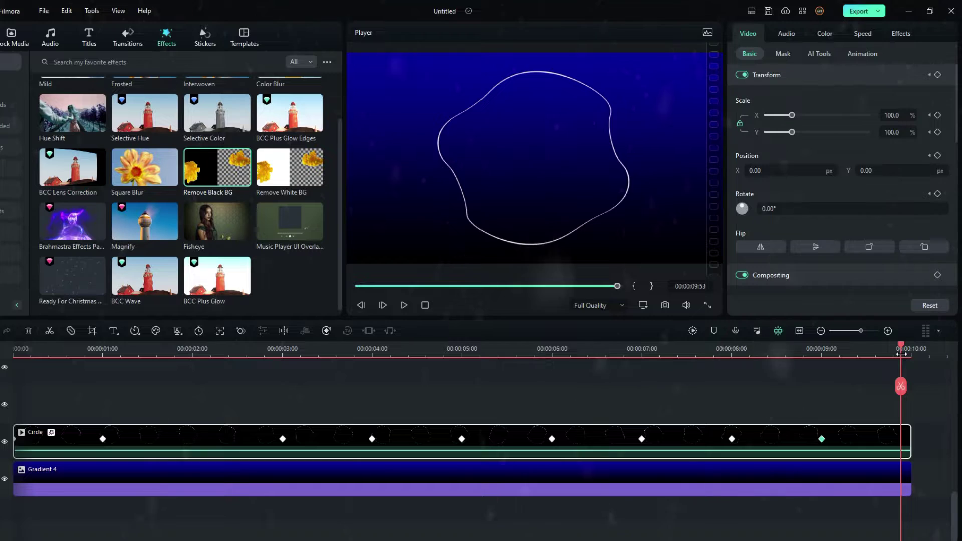
{"action": "left_click_drag", "start_coordinate": [891, 115], "coordinate": [865, 115]}
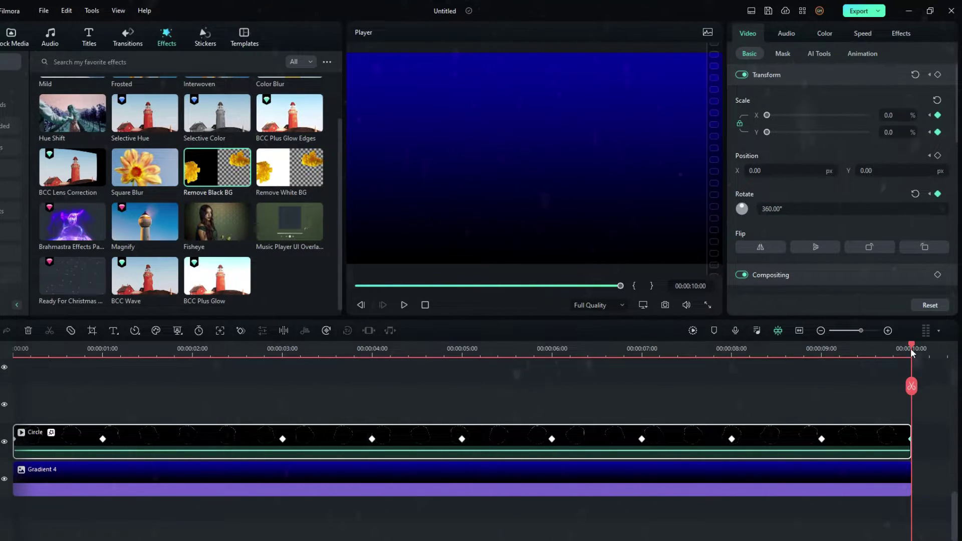
Step: Scrub through the Circle clip to preview its 0% scale growth and 360° rotation, then return to the start
{"action": "left_click_drag", "start_coordinate": [908, 348], "coordinate": [240, 383]}
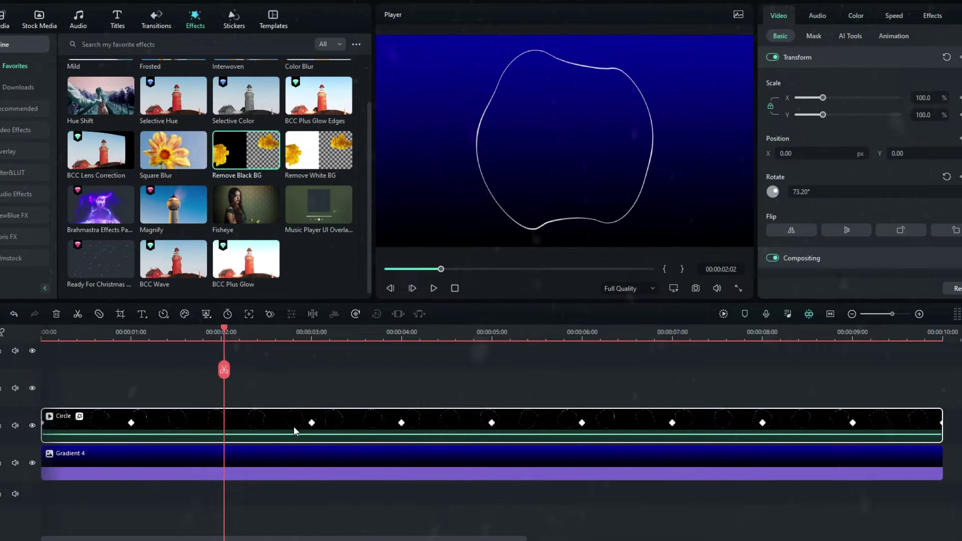
{"action": "left_click_drag", "start_coordinate": [224, 370], "coordinate": [17, 335]}
Step: Paste several copies of the Circle clip onto new tracks at the timeline start
{"action": "key", "text": "ctrl+v"}
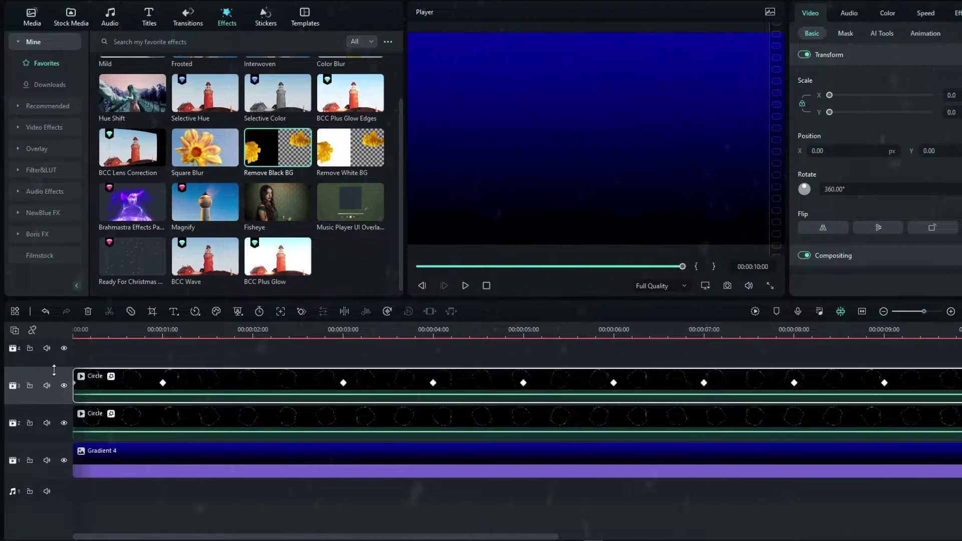
{"action": "left_click", "coordinate": [86, 332]}
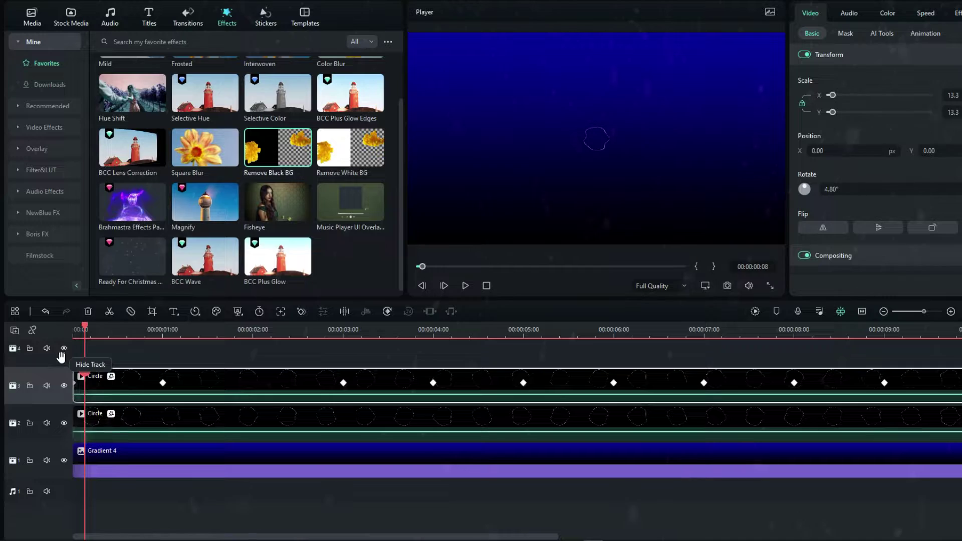
{"action": "key", "text": "ctrl+v"}
{"action": "key", "text": "ctrl+v"}
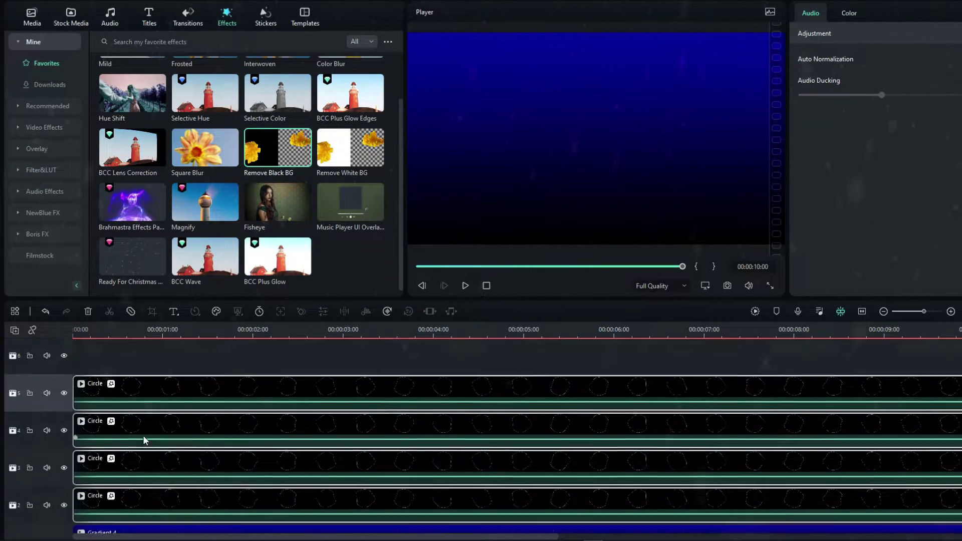
{"action": "left_click", "coordinate": [82, 332]}
{"action": "key", "text": "ctrl+v"}
{"action": "left_click", "coordinate": [82, 331]}
{"action": "key", "text": "ctrl+v"}
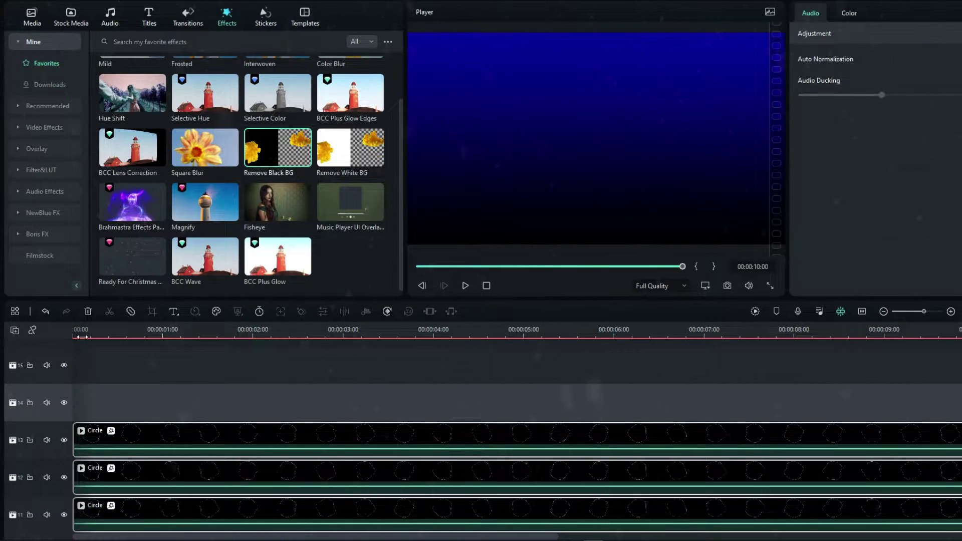
Step: Shift the track-3 Circle copy to start a few frames later
{"action": "scroll", "coordinate": [182, 389], "scroll_direction": "down", "scroll_amount": 2}
{"action": "left_click", "coordinate": [196, 464]}
{"action": "scroll", "coordinate": [219, 437], "scroll_direction": "down", "scroll_amount": 1}
{"action": "scroll", "coordinate": [219, 437], "scroll_direction": "down", "scroll_amount": 5}
{"action": "left_click", "coordinate": [104, 330]}
{"action": "left_click_drag", "start_coordinate": [104, 331], "coordinate": [75, 330]}
{"action": "left_click", "coordinate": [165, 496]}
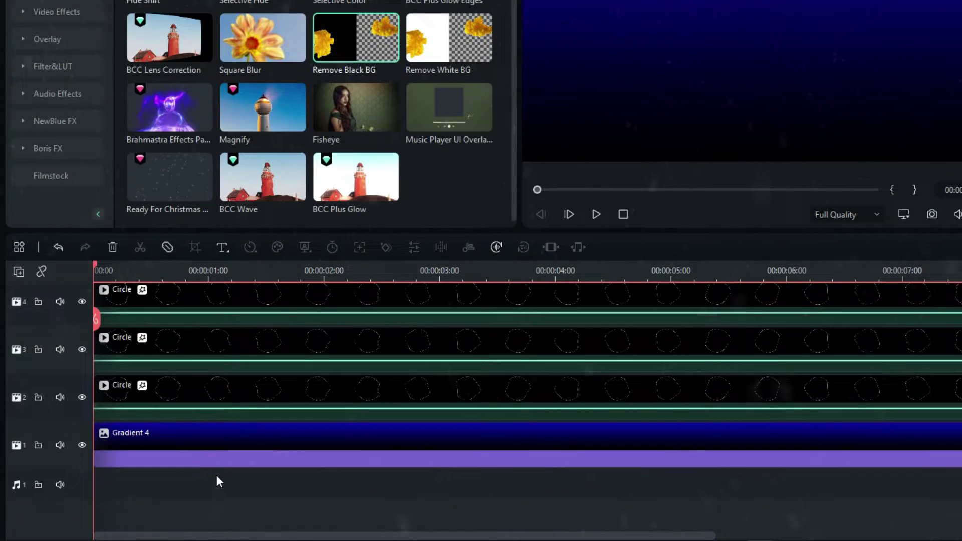
{"action": "key", "text": "Right"}
{"action": "key", "text": "Right"}
{"action": "left_click_drag", "start_coordinate": [161, 344], "coordinate": [185, 344]}
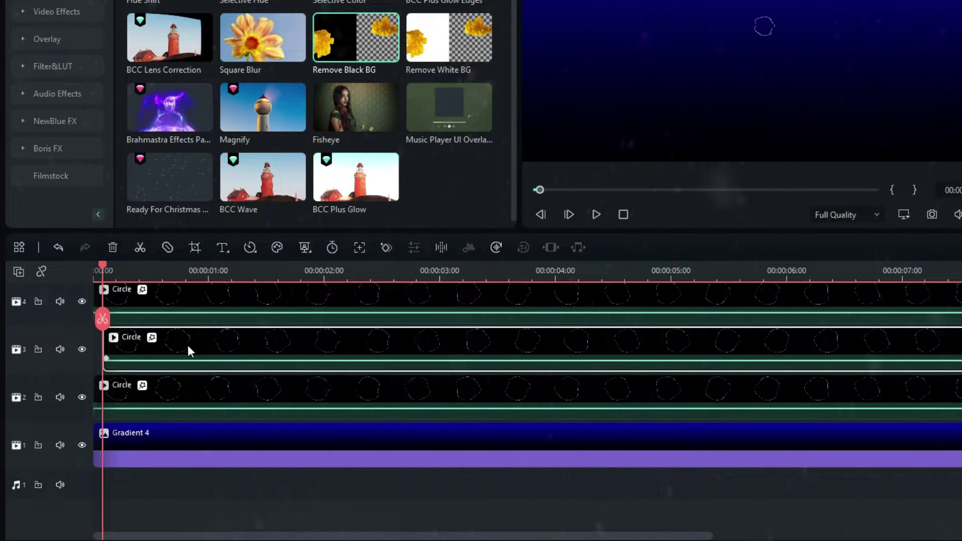
Step: Stagger the Circle copies on tracks 4 to 8, each starting a few frames later
{"action": "scroll", "coordinate": [187, 345], "scroll_direction": "up", "scroll_amount": 2}
{"action": "key", "text": "Right"}
{"action": "key", "text": "Right"}
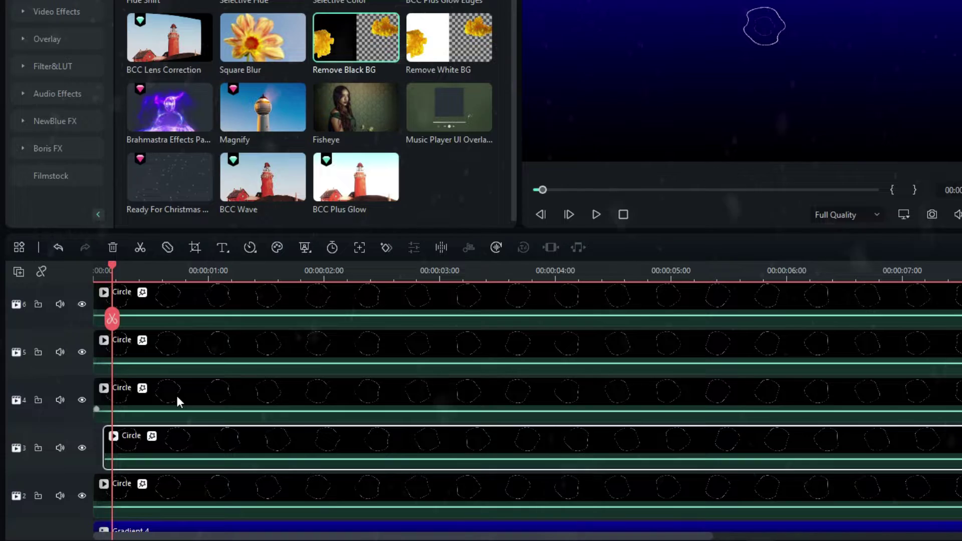
{"action": "left_click_drag", "start_coordinate": [176, 396], "coordinate": [215, 393]}
{"action": "key", "text": "Right"}
{"action": "key", "text": "Right"}
{"action": "left_click_drag", "start_coordinate": [192, 340], "coordinate": [223, 339]}
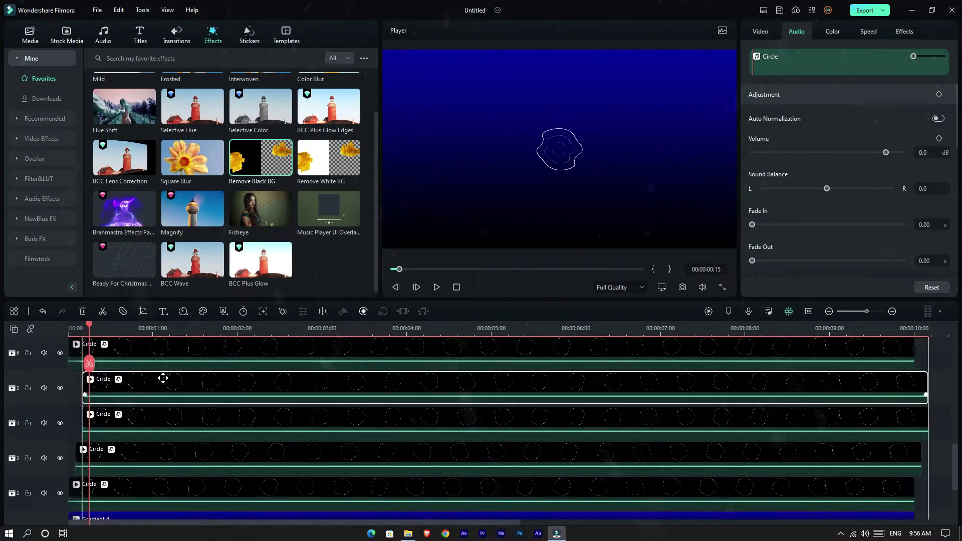
{"action": "left_click_drag", "start_coordinate": [163, 379], "coordinate": [171, 379]}
{"action": "key", "text": "Right"}
{"action": "key", "text": "Right"}
{"action": "key", "text": "Right"}
{"action": "scroll", "coordinate": [171, 401], "scroll_direction": "up", "scroll_amount": 1}
{"action": "left_click_drag", "start_coordinate": [151, 441], "coordinate": [185, 423]}
{"action": "key", "text": "Right"}
{"action": "key", "text": "Right"}
{"action": "key", "text": "Right"}
{"action": "key", "text": "Right"}
{"action": "key", "text": "Right"}
{"action": "scroll", "coordinate": [185, 423], "scroll_direction": "up", "scroll_amount": 1}
{"action": "left_click_drag", "start_coordinate": [155, 390], "coordinate": [197, 390]}
Step: Offset the next Circle copies on the higher tracks a few more frames each
{"action": "key", "text": "Right"}
{"action": "key", "text": "Right"}
{"action": "key", "text": "Right"}
{"action": "key", "text": "Right"}
{"action": "key", "text": "Right"}
{"action": "left_click_drag", "start_coordinate": [158, 349], "coordinate": [204, 350]}
{"action": "key", "text": "Right"}
{"action": "key", "text": "Right"}
{"action": "key", "text": "Right"}
{"action": "key", "text": "Right"}
{"action": "key", "text": "Right"}
{"action": "scroll", "coordinate": [204, 380], "scroll_direction": "up", "scroll_amount": 3}
{"action": "left_click_drag", "start_coordinate": [150, 426], "coordinate": [205, 426]}
{"action": "key", "text": "Right"}
{"action": "key", "text": "Right"}
{"action": "key", "text": "Right"}
{"action": "key", "text": "Right"}
{"action": "key", "text": "Right"}
{"action": "left_click_drag", "start_coordinate": [163, 389], "coordinate": [226, 389]}
{"action": "key", "text": "Right"}
{"action": "key", "text": "Right"}
{"action": "key", "text": "Right"}
{"action": "key", "text": "Right"}
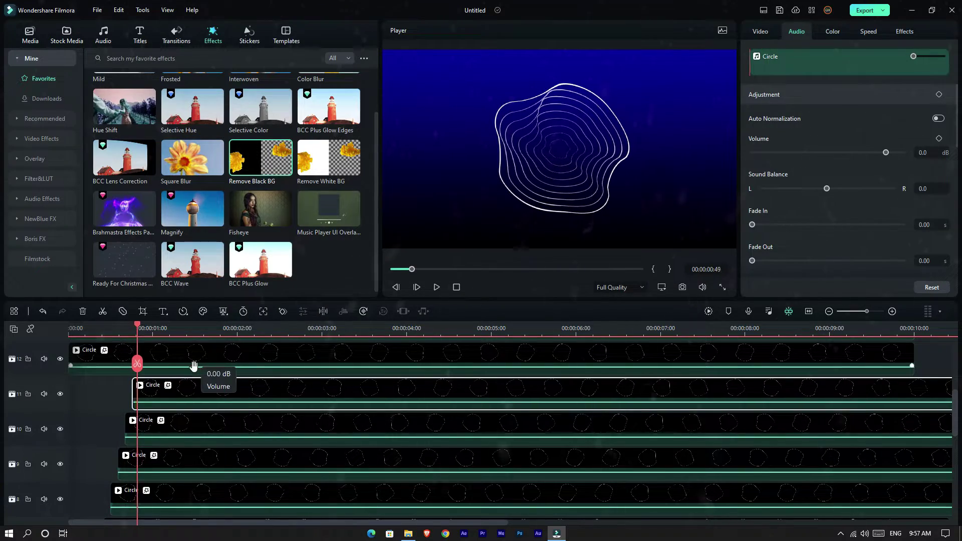
{"action": "left_click_drag", "start_coordinate": [194, 356], "coordinate": [263, 356]}
{"action": "scroll", "coordinate": [224, 401], "scroll_direction": "up", "scroll_amount": 2}
{"action": "key", "text": "Right"}
{"action": "key", "text": "Right"}
{"action": "key", "text": "Right"}
{"action": "key", "text": "Right"}
{"action": "key", "text": "Right"}
{"action": "left_click_drag", "start_coordinate": [188, 391], "coordinate": [284, 391]}
{"action": "key", "text": "Right"}
{"action": "key", "text": "Right"}
{"action": "key", "text": "Right"}
{"action": "key", "text": "Right"}
{"action": "key", "text": "Right"}
{"action": "scroll", "coordinate": [201, 391], "scroll_direction": "up", "scroll_amount": 1}
{"action": "scroll", "coordinate": [173, 436], "scroll_direction": "up", "scroll_amount": 2}
Step: Offset the Circle copies on tracks 15–17, then fit the timeline and render a preview
{"action": "left_click_drag", "start_coordinate": [173, 437], "coordinate": [261, 432]}
{"action": "key", "text": "Right"}
{"action": "key", "text": "Right"}
{"action": "key", "text": "Right"}
{"action": "key", "text": "Right"}
{"action": "key", "text": "Right"}
{"action": "left_click_drag", "start_coordinate": [191, 398], "coordinate": [288, 399]}
{"action": "key", "text": "Right"}
{"action": "key", "text": "Right"}
{"action": "key", "text": "Right"}
{"action": "key", "text": "Right"}
{"action": "key", "text": "Right"}
{"action": "key", "text": "Right"}
{"action": "left_click_drag", "start_coordinate": [206, 365], "coordinate": [312, 369]}
{"action": "key", "text": "shift+z"}
{"action": "key", "text": "Return"}
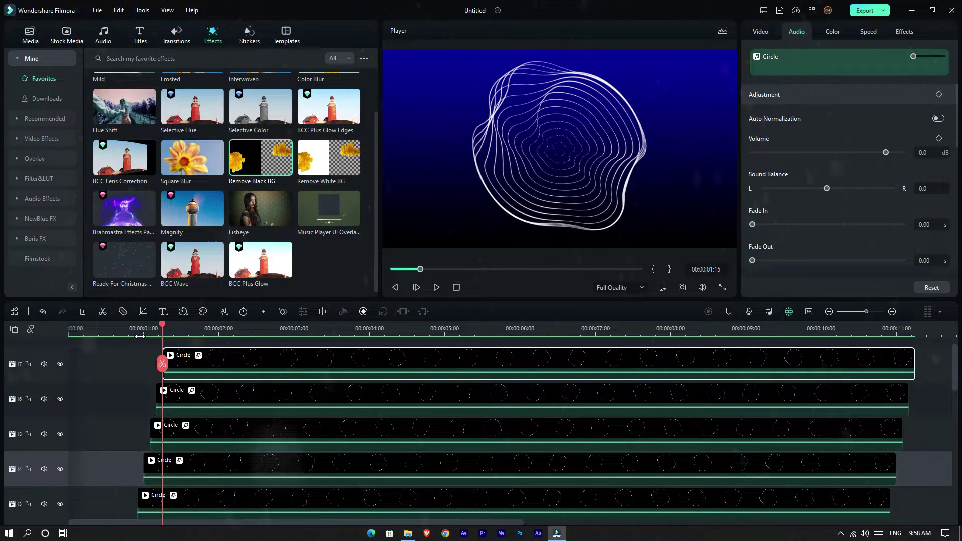
Step: Play back the layered ring animation from the start
{"action": "left_click_drag", "start_coordinate": [141, 337], "coordinate": [32, 333]}
{"action": "scroll", "coordinate": [387, 386], "scroll_direction": "down", "scroll_amount": 1}
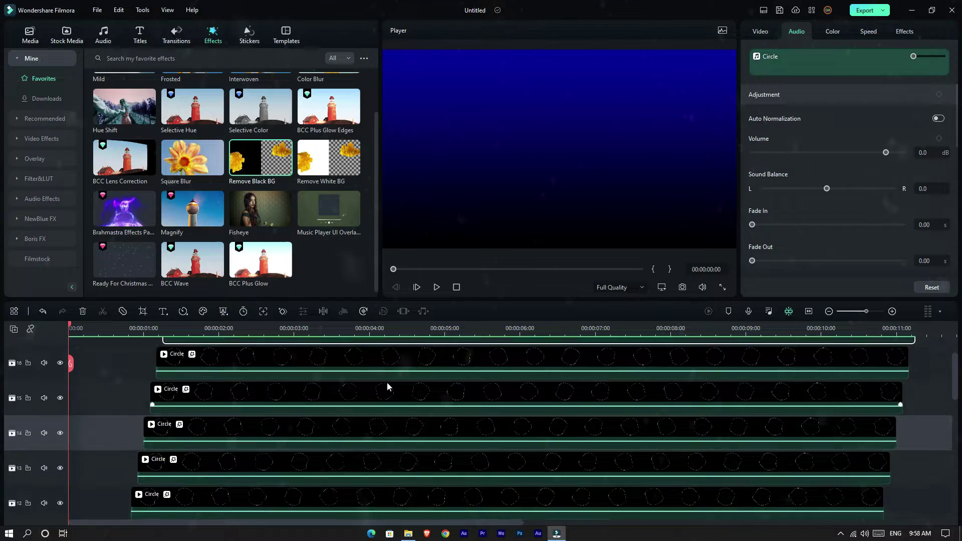
{"action": "scroll", "coordinate": [388, 386], "scroll_direction": "down", "scroll_amount": 13}
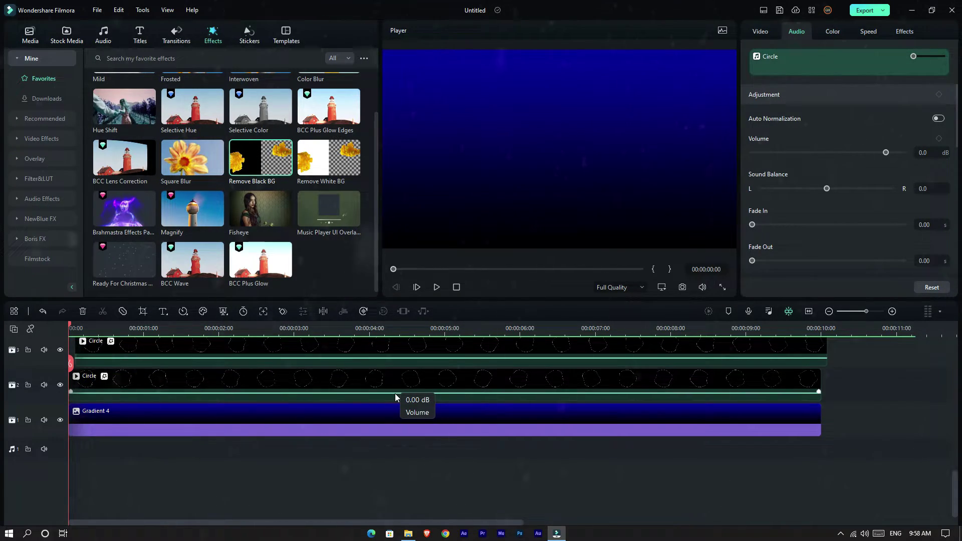
{"action": "key", "text": "space"}
{"action": "scroll", "coordinate": [402, 404], "scroll_direction": "up", "scroll_amount": 1}
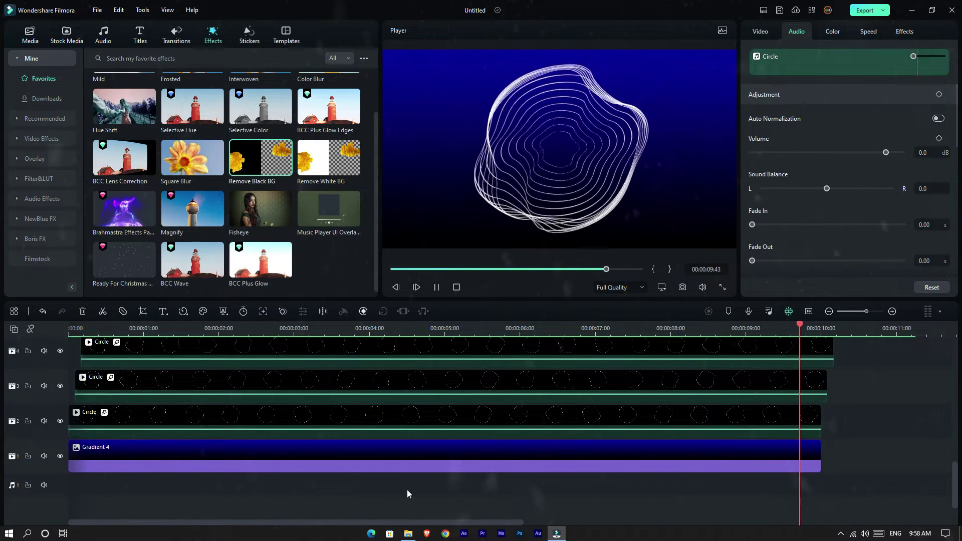
Step: Drag Gradient 4's end out to 00:00:11:15 and preview a frame partway through
{"action": "left_click_drag", "start_coordinate": [821, 462], "coordinate": [914, 462]}
{"action": "left_click", "coordinate": [708, 311]}
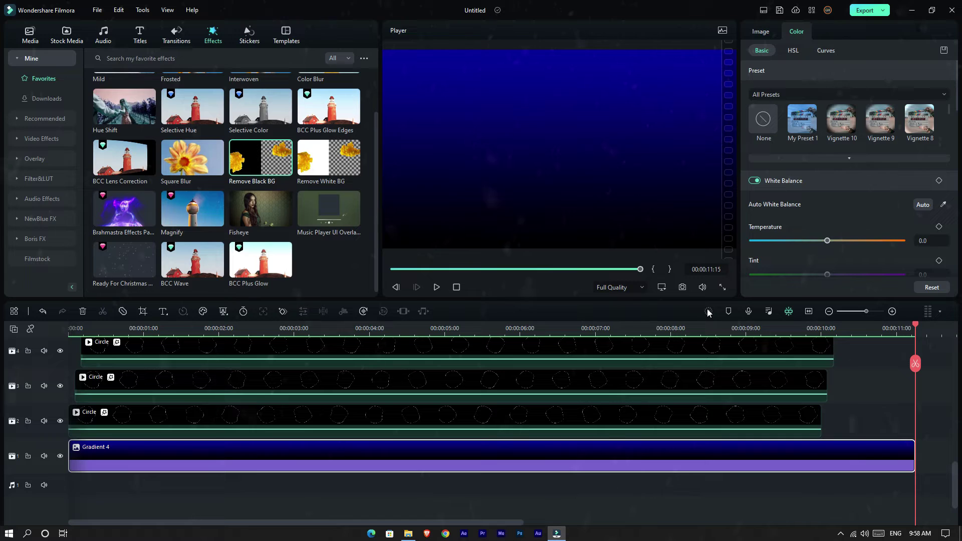
{"action": "left_click", "coordinate": [279, 329]}
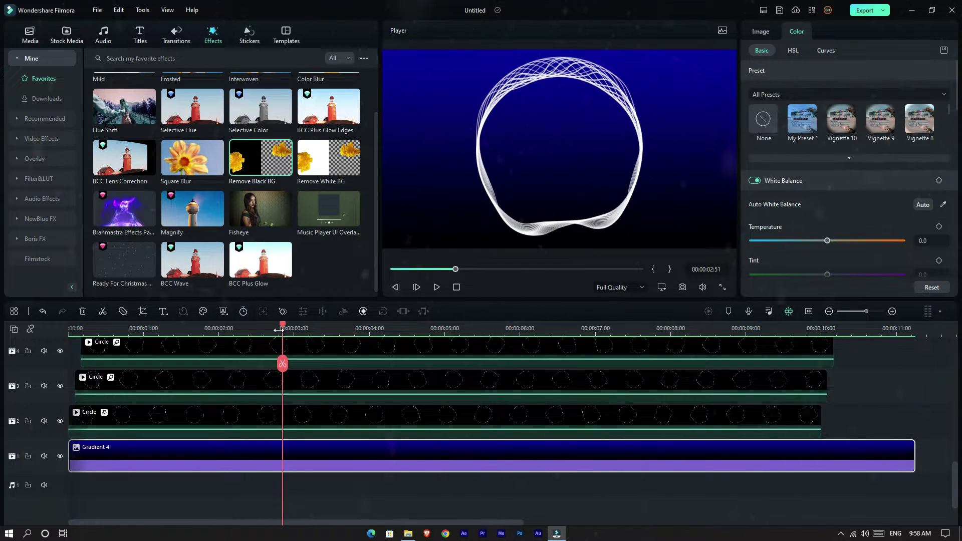
{"action": "scroll", "coordinate": [190, 373], "scroll_direction": "up", "scroll_amount": 10}
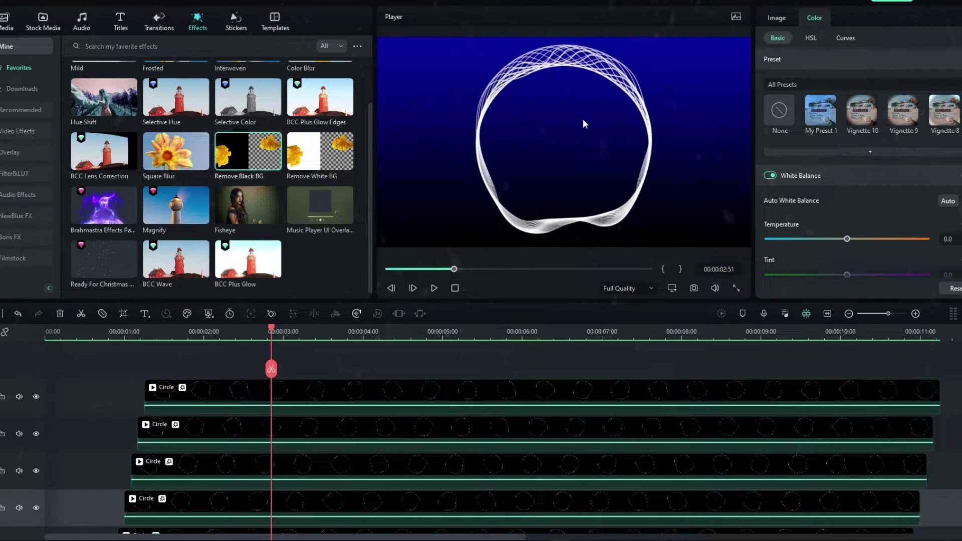
{"action": "left_click", "coordinate": [48, 332]}
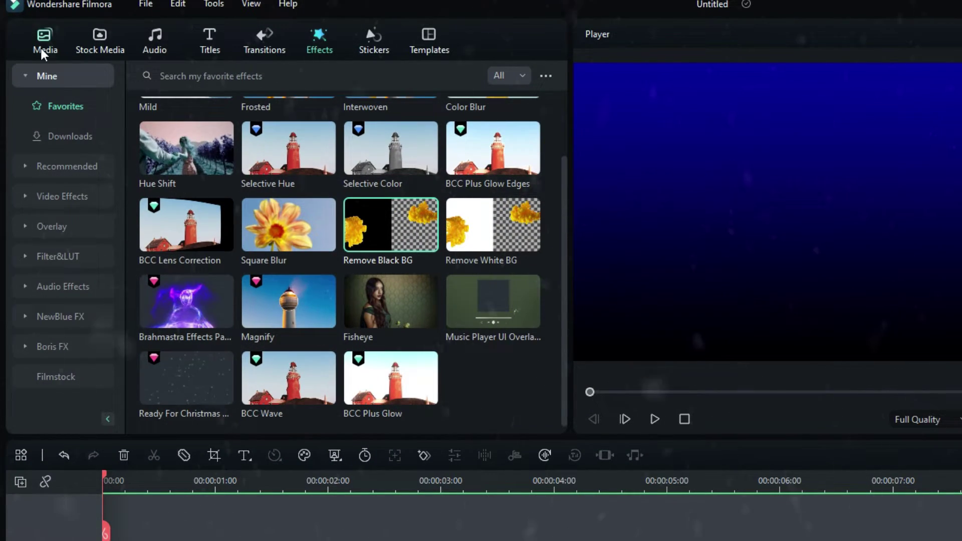
Step: Place a preset Adjustment Layer on the top track spanning 00:00 to 00:00:11:15
{"action": "left_click", "coordinate": [42, 50]}
{"action": "left_click", "coordinate": [77, 194]}
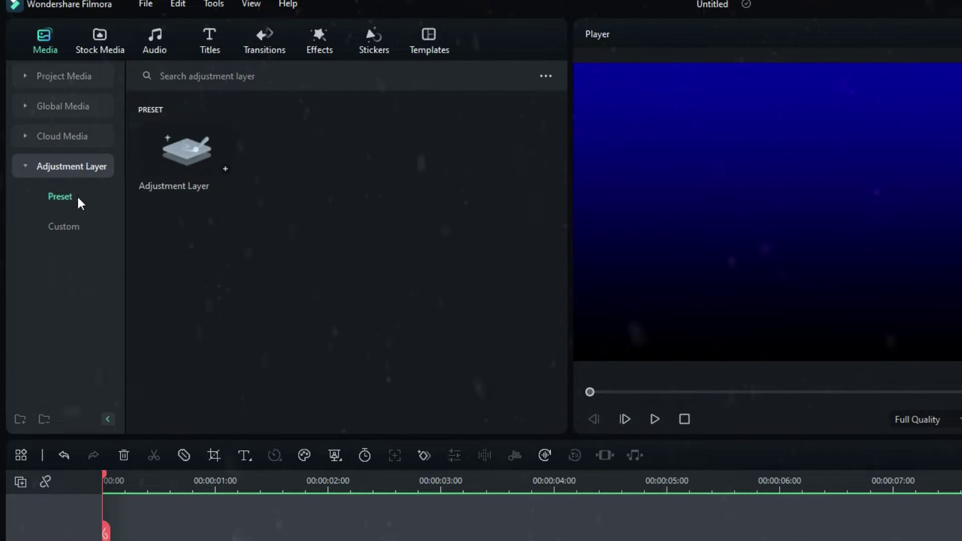
{"action": "left_click_drag", "start_coordinate": [180, 155], "coordinate": [234, 523]}
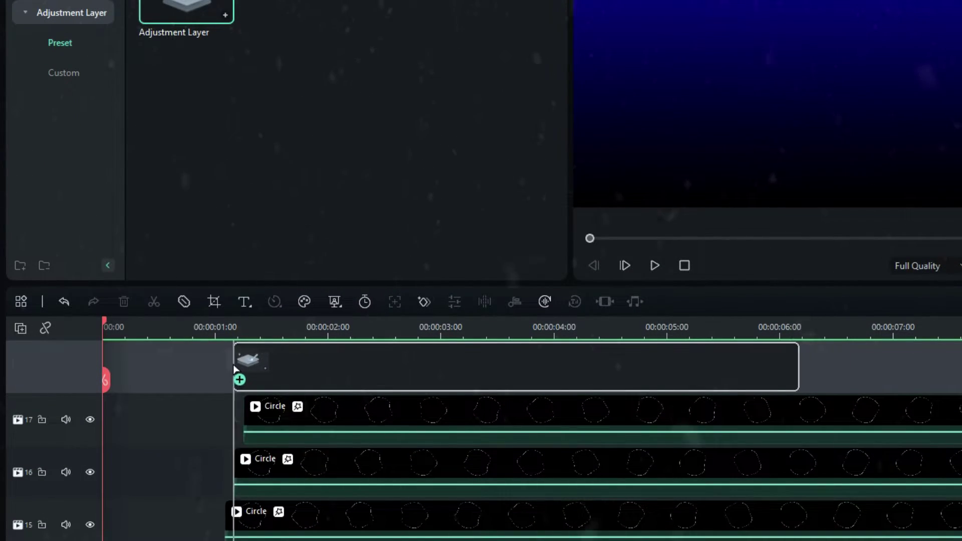
{"action": "left_click_drag", "start_coordinate": [234, 370], "coordinate": [105, 370]}
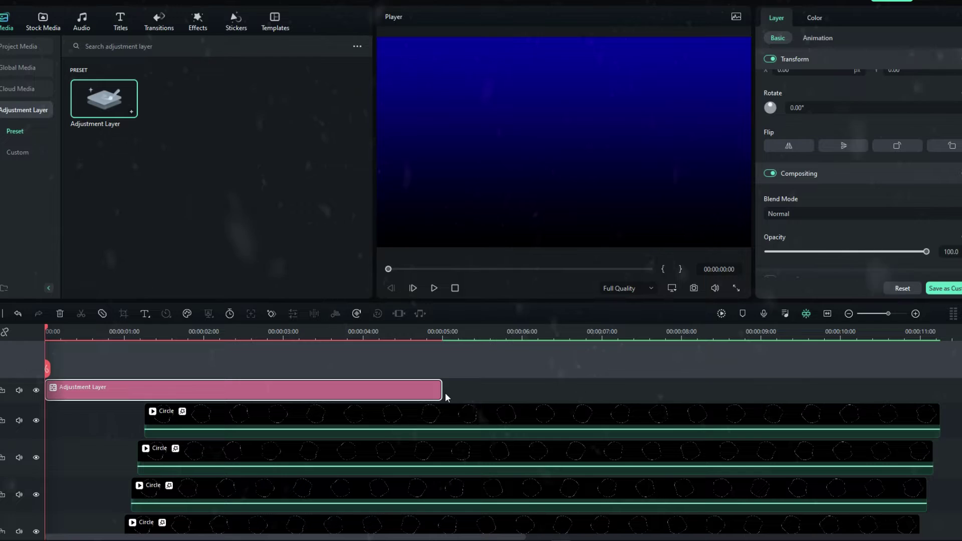
{"action": "left_click_drag", "start_coordinate": [900, 390], "coordinate": [940, 393]}
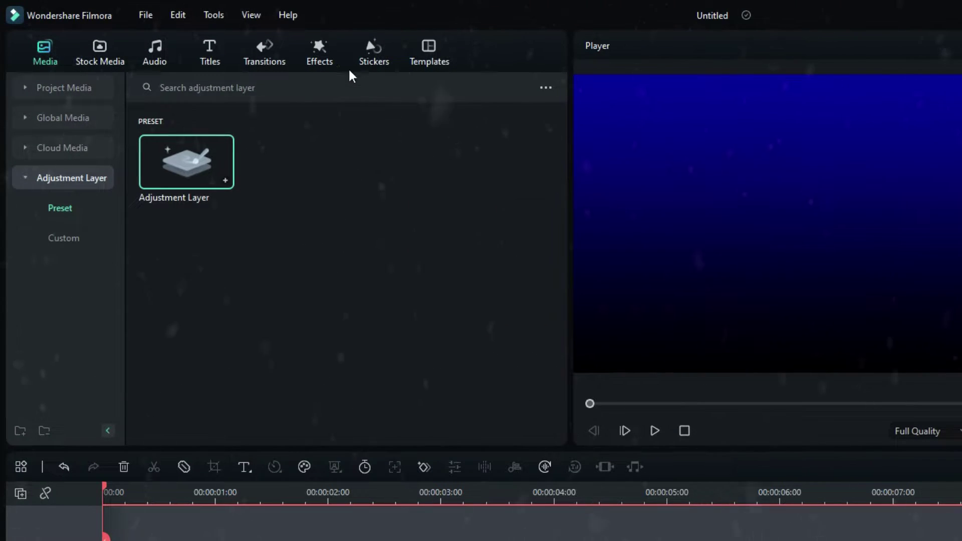
{"action": "left_click", "coordinate": [320, 54]}
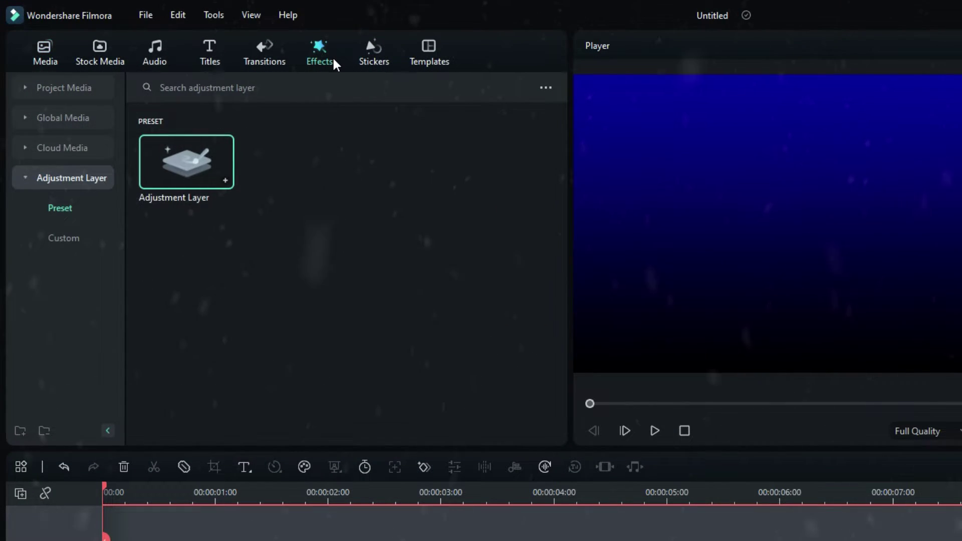
Step: Apply BCC Radial Tint from Boris FX Grads and Tints to the Adjustment Layer
{"action": "left_click", "coordinate": [51, 359]}
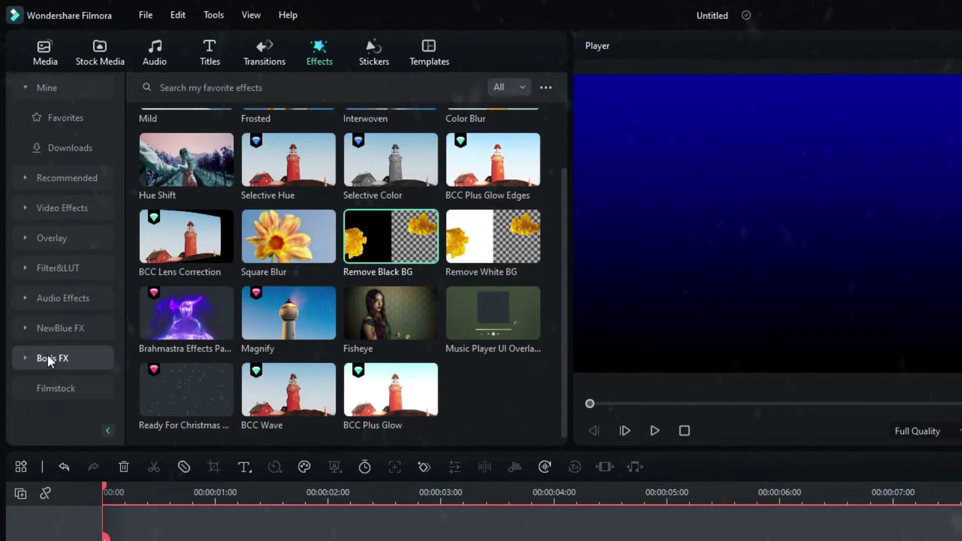
{"action": "scroll", "coordinate": [74, 328], "scroll_direction": "down", "scroll_amount": 5}
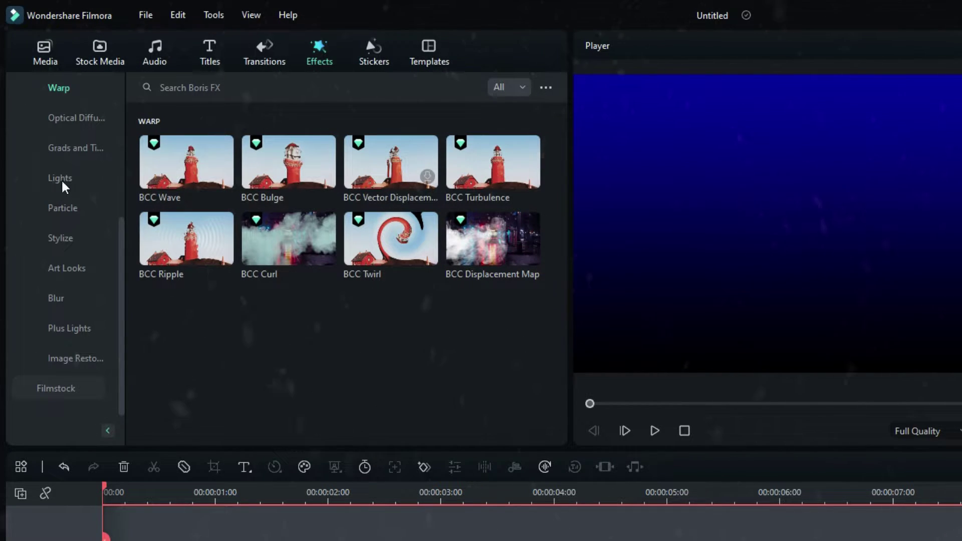
{"action": "left_click", "coordinate": [75, 149]}
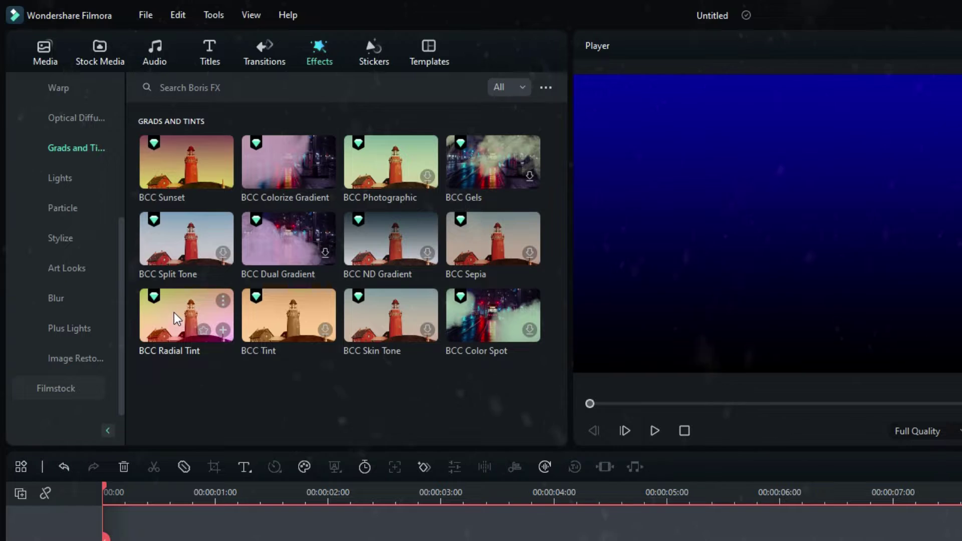
{"action": "left_click_drag", "start_coordinate": [177, 321], "coordinate": [395, 329]}
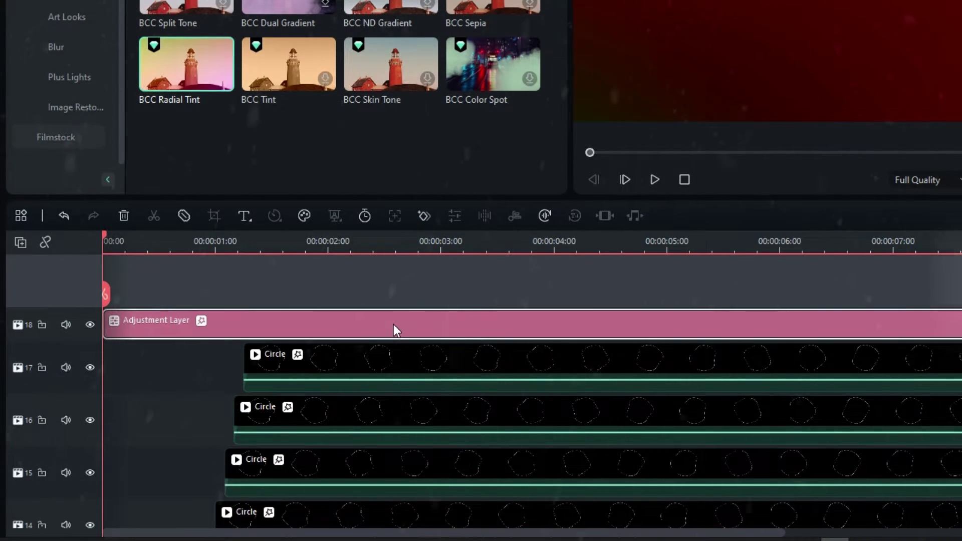
{"action": "left_click", "coordinate": [302, 328]}
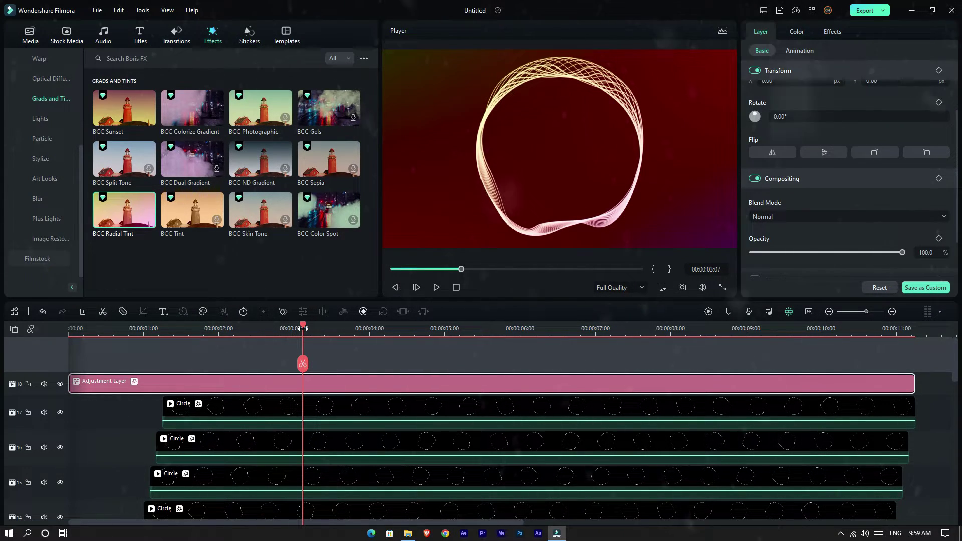
{"action": "left_click", "coordinate": [266, 328]}
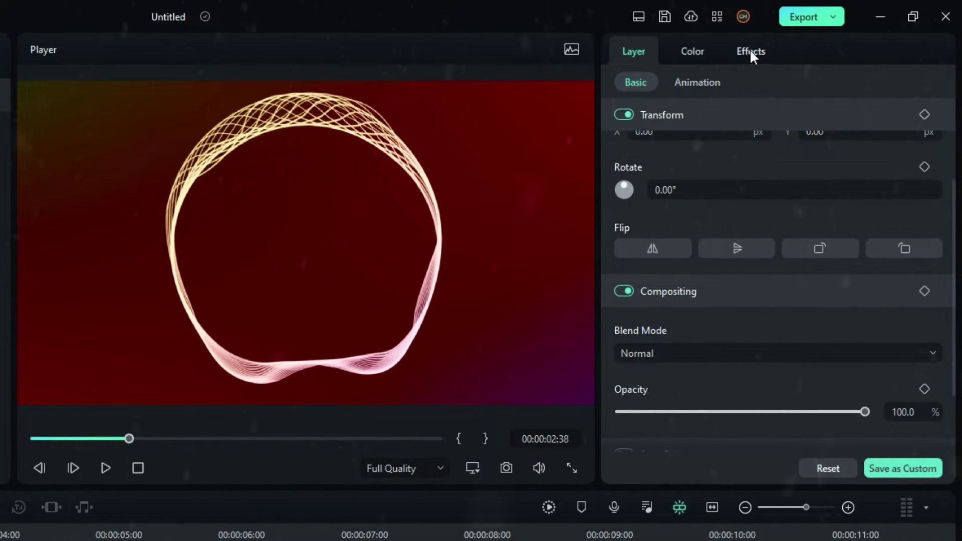
Step: Set the effect's GPU Rendering to 16 bit float
{"action": "left_click", "coordinate": [751, 52]}
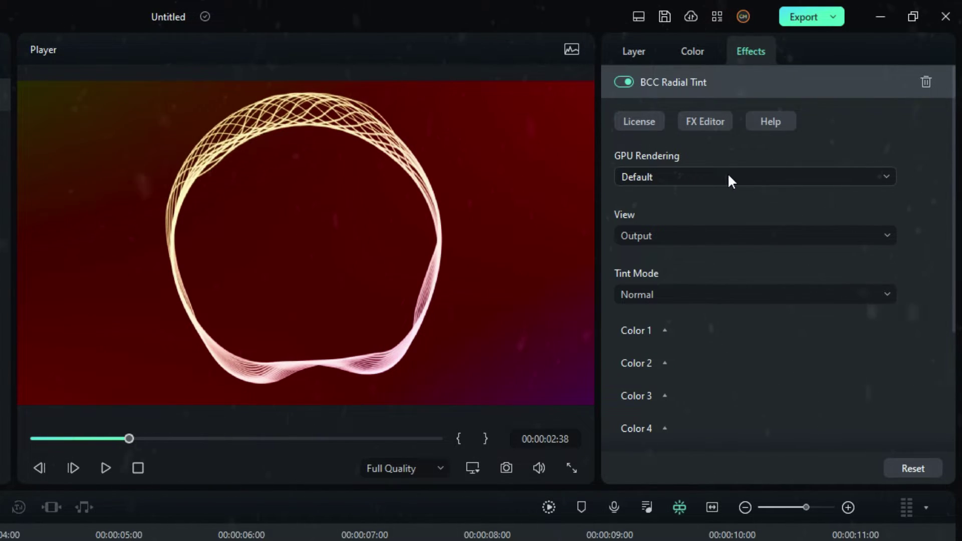
{"action": "left_click", "coordinate": [657, 176]}
{"action": "left_click", "coordinate": [705, 232]}
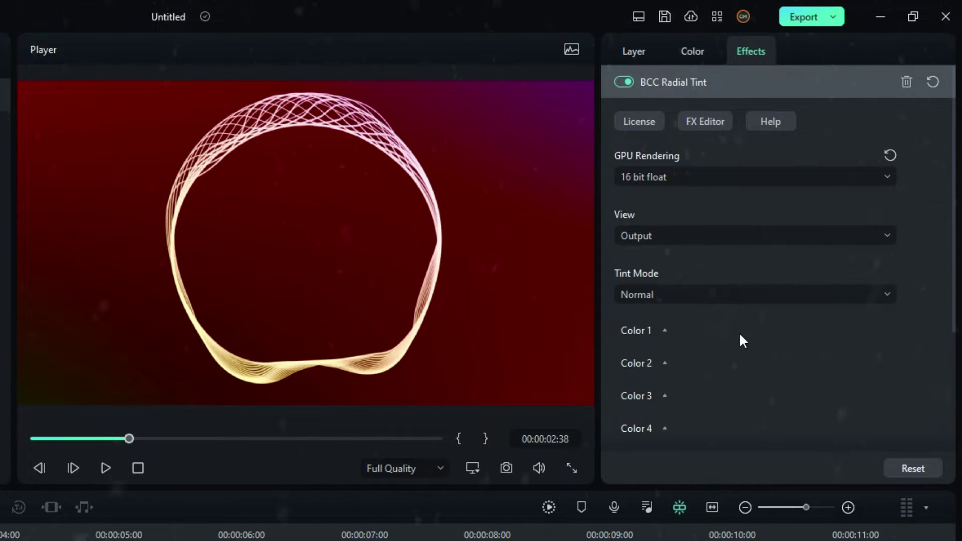
Step: Set the tint's View to Gradient and Color 1 to purple
{"action": "scroll", "coordinate": [743, 341], "scroll_direction": "down", "scroll_amount": 2}
{"action": "left_click", "coordinate": [707, 171]}
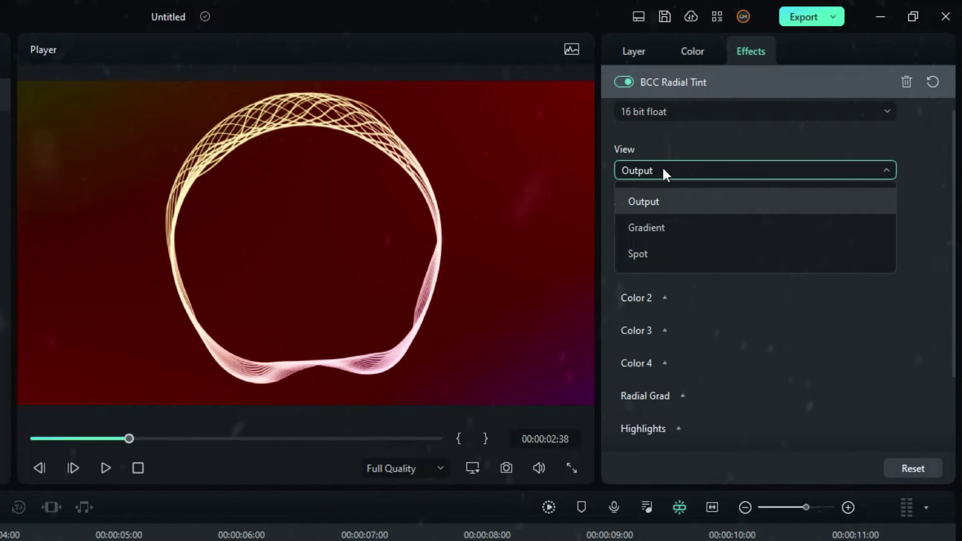
{"action": "left_click", "coordinate": [661, 229]}
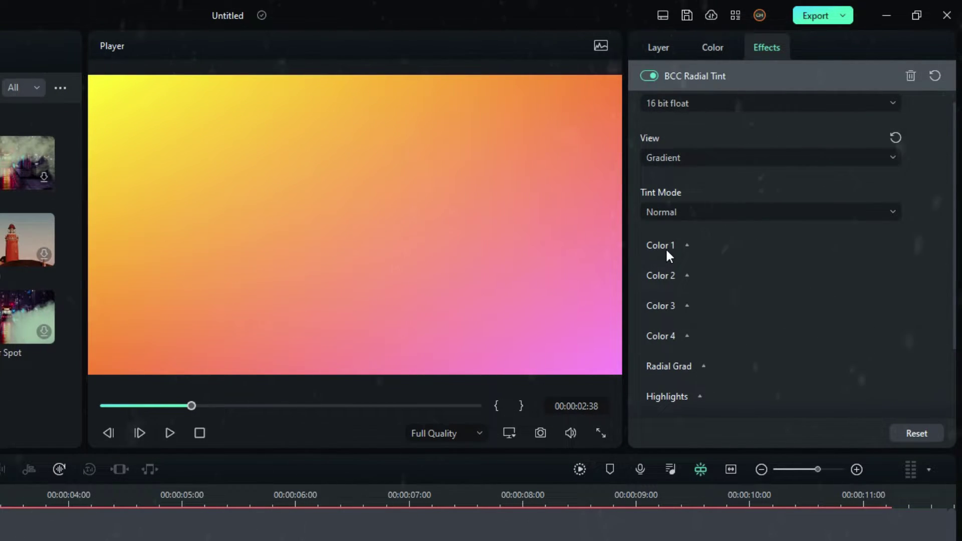
{"action": "left_click", "coordinate": [669, 246]}
{"action": "left_click", "coordinate": [670, 294]}
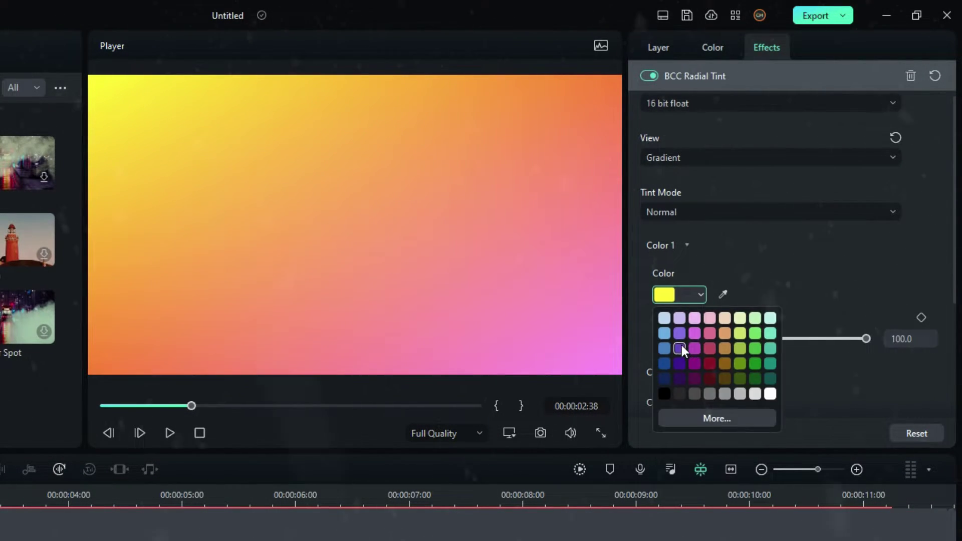
{"action": "left_click", "coordinate": [681, 347]}
Step: Make Color 2 an orange-yellow using the full colour picker
{"action": "scroll", "coordinate": [694, 298], "scroll_direction": "down", "scroll_amount": 2}
{"action": "left_click", "coordinate": [661, 251]}
{"action": "left_click", "coordinate": [672, 301]}
{"action": "left_click", "coordinate": [717, 423]}
{"action": "left_click", "coordinate": [163, 334]}
{"action": "left_click", "coordinate": [328, 526]}
Step: Set Color 3 to light blue and Color 4 to crimson
{"action": "scroll", "coordinate": [707, 288], "scroll_direction": "down", "scroll_amount": 2}
{"action": "left_click", "coordinate": [661, 258]}
{"action": "left_click", "coordinate": [678, 303]}
{"action": "left_click", "coordinate": [667, 344]}
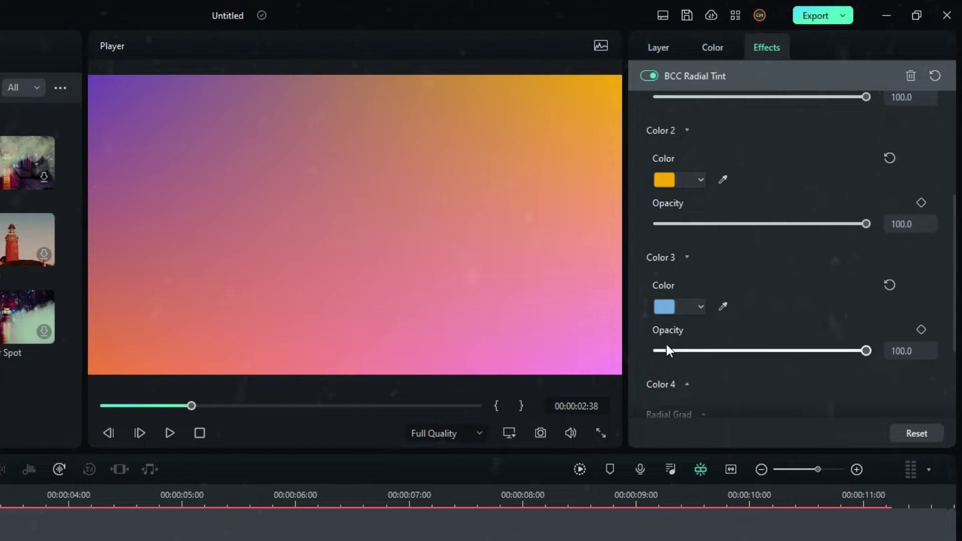
{"action": "scroll", "coordinate": [688, 366], "scroll_direction": "down", "scroll_amount": 2}
{"action": "left_click", "coordinate": [661, 263]}
{"action": "left_click", "coordinate": [680, 312]}
{"action": "left_click", "coordinate": [708, 380]}
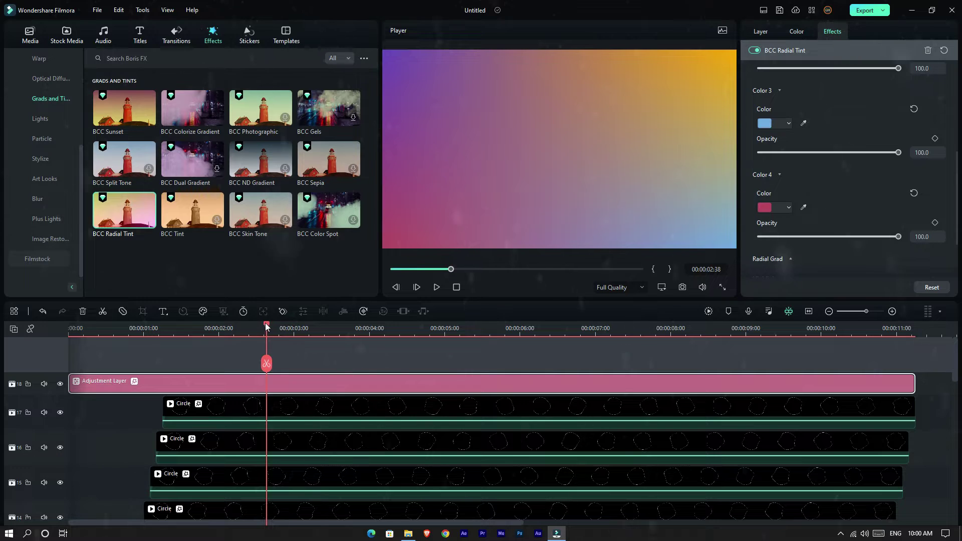
Step: Move to 00:00:02:47 and reselect the Gradient view to preview the tint
{"action": "left_click_drag", "start_coordinate": [266, 326], "coordinate": [278, 326]}
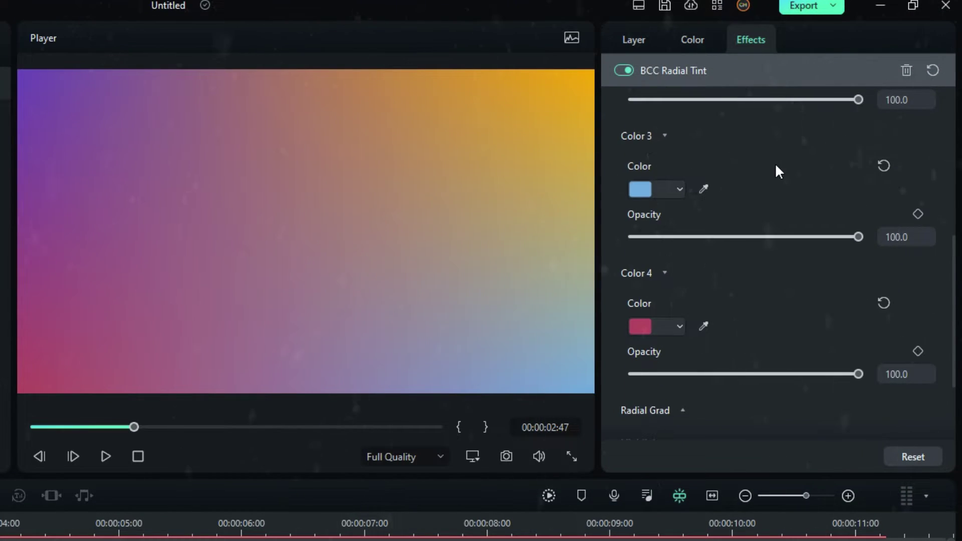
{"action": "scroll", "coordinate": [848, 111], "scroll_direction": "up", "scroll_amount": 5}
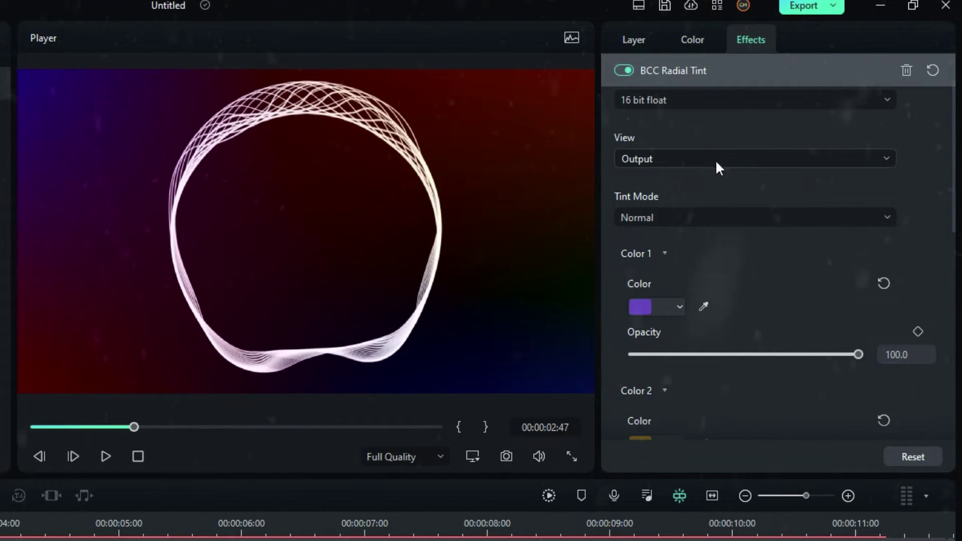
{"action": "left_click", "coordinate": [711, 159]}
{"action": "left_click", "coordinate": [660, 215]}
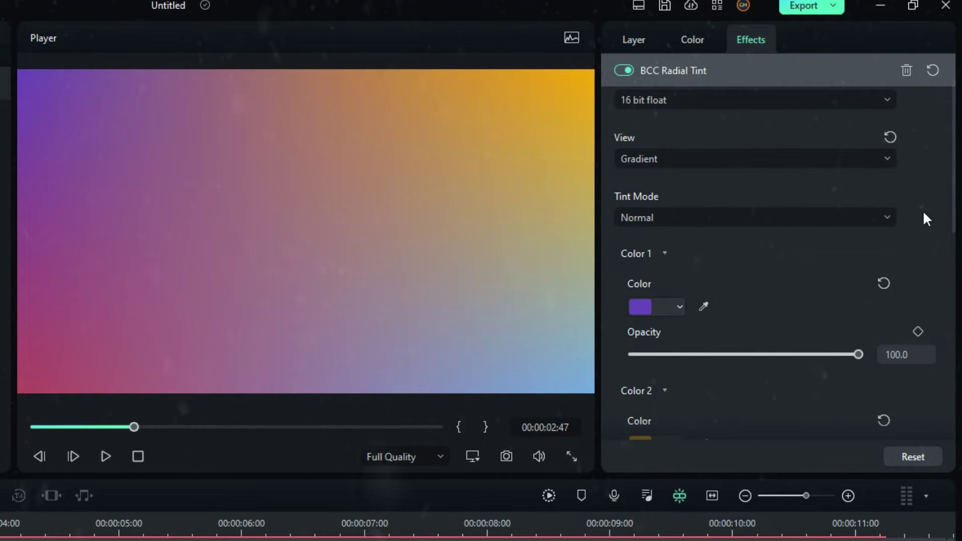
{"action": "left_click", "coordinate": [633, 40]}
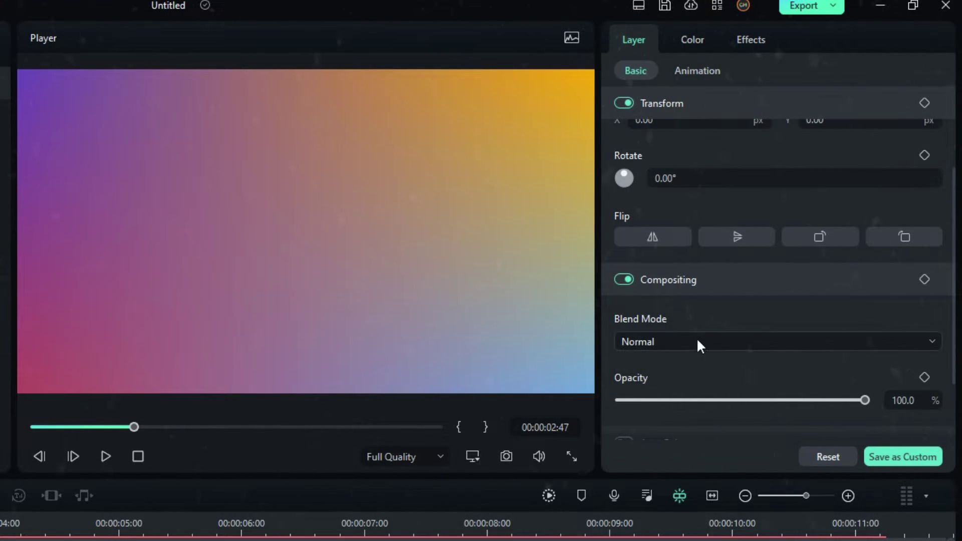
Step: Set the adjustment layer's Compositing Blend Mode to Multiply
{"action": "left_click", "coordinate": [698, 342]}
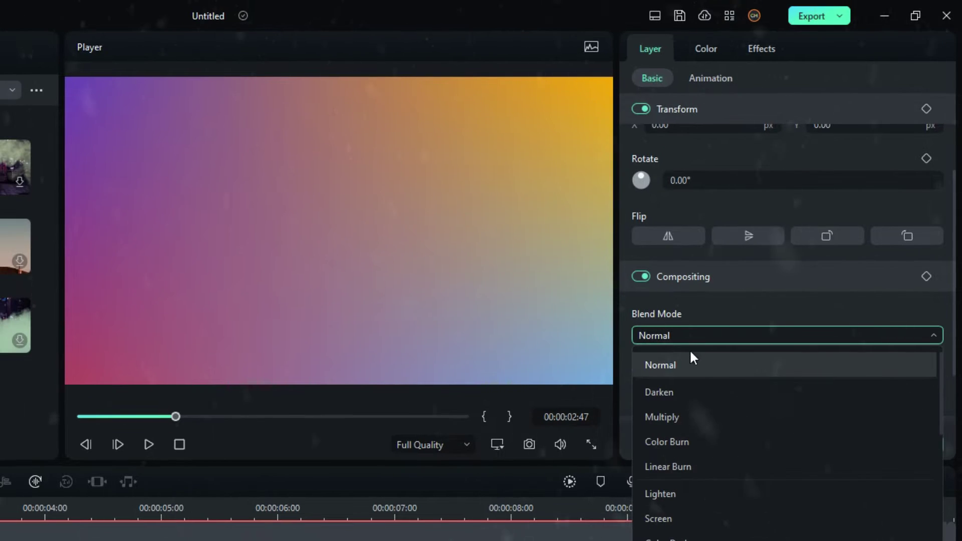
{"action": "left_click", "coordinate": [736, 417]}
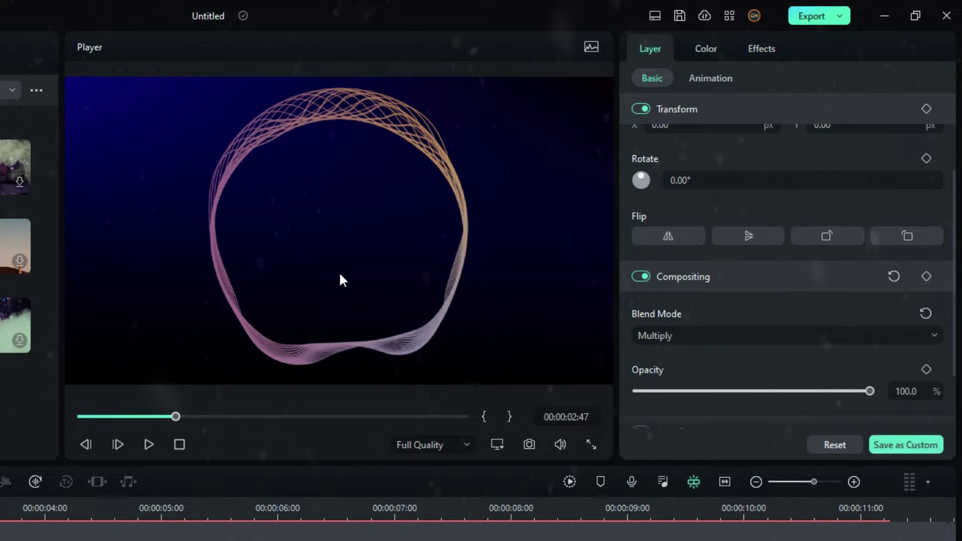
{"action": "left_click", "coordinate": [756, 49]}
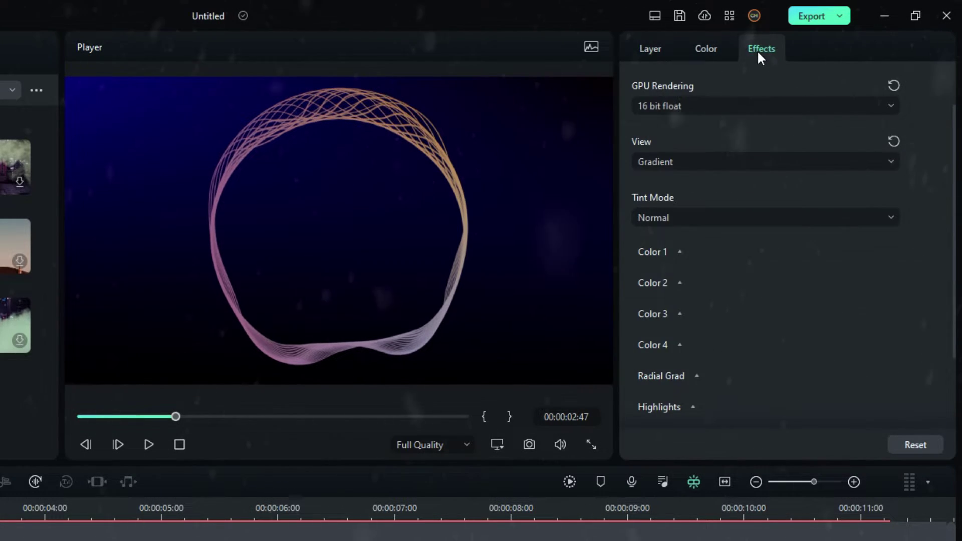
Step: In Radial Grad, set Size 50, Rotation 104.3 and Aspect -100
{"action": "scroll", "coordinate": [932, 326], "scroll_direction": "down", "scroll_amount": 2}
{"action": "scroll", "coordinate": [927, 324], "scroll_direction": "down", "scroll_amount": 1}
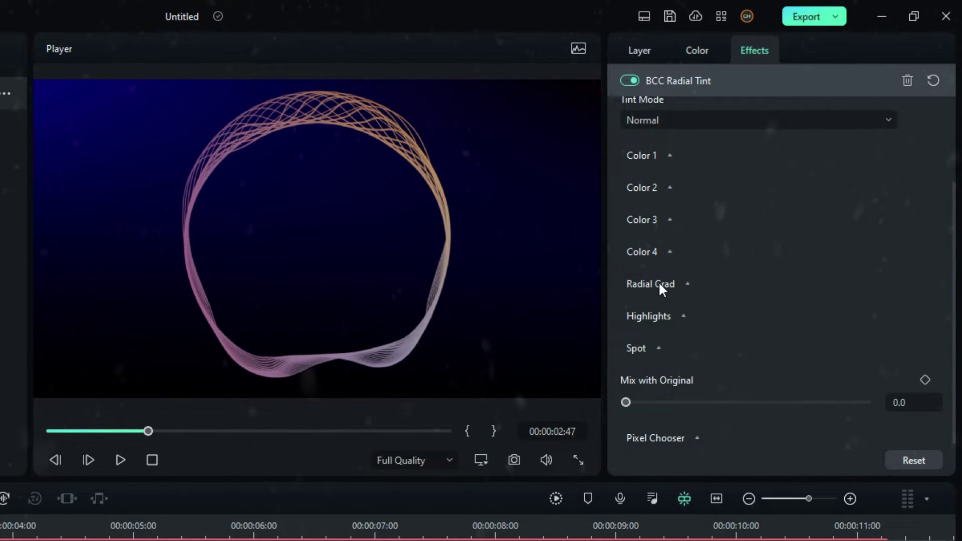
{"action": "left_click", "coordinate": [681, 285]}
{"action": "scroll", "coordinate": [831, 296], "scroll_direction": "down", "scroll_amount": 4}
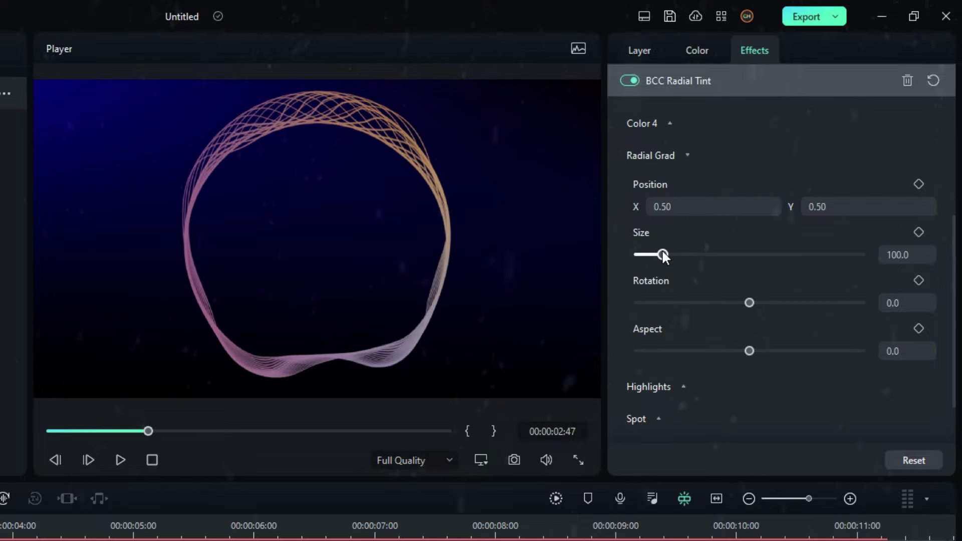
{"action": "left_click_drag", "start_coordinate": [794, 253], "coordinate": [623, 255]}
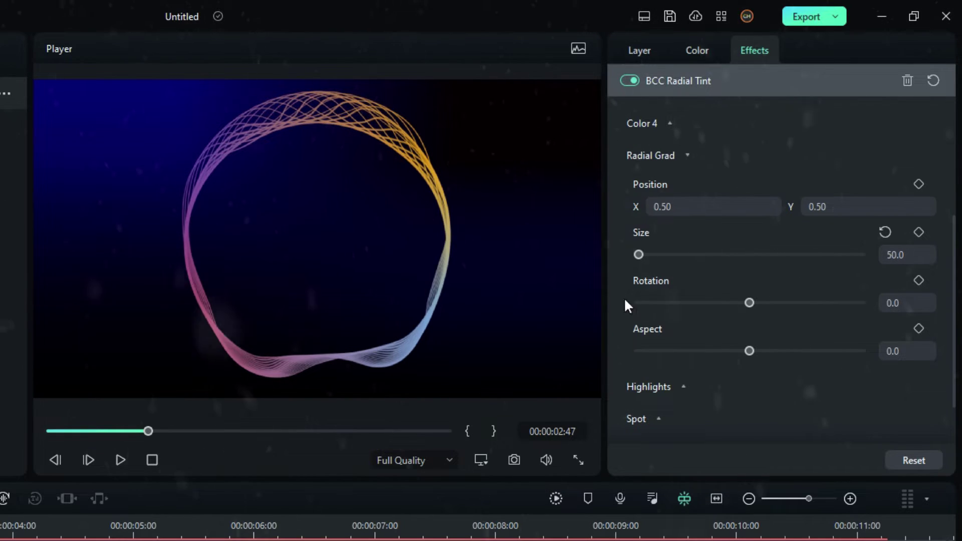
{"action": "left_click", "coordinate": [908, 300]}
{"action": "type", "text": "104."}
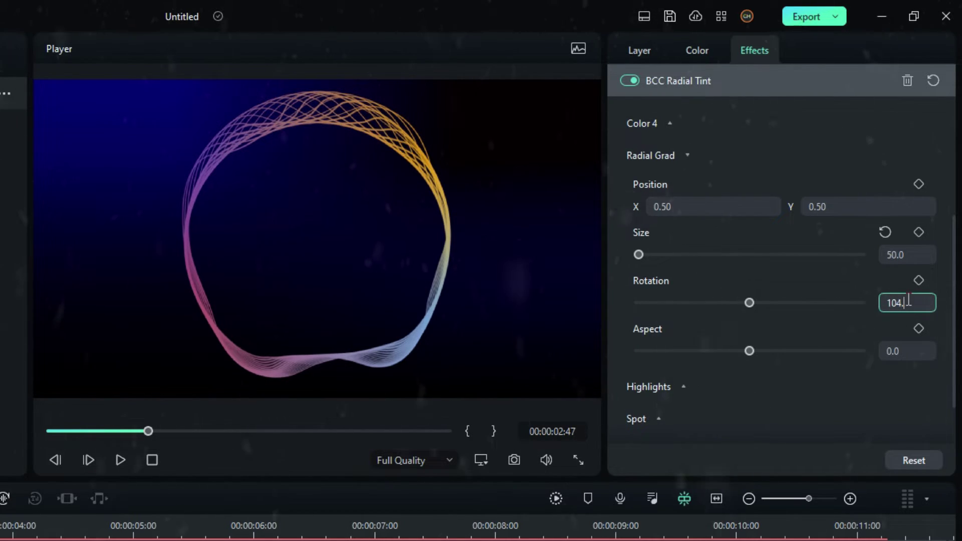
{"action": "key", "text": "Return"}
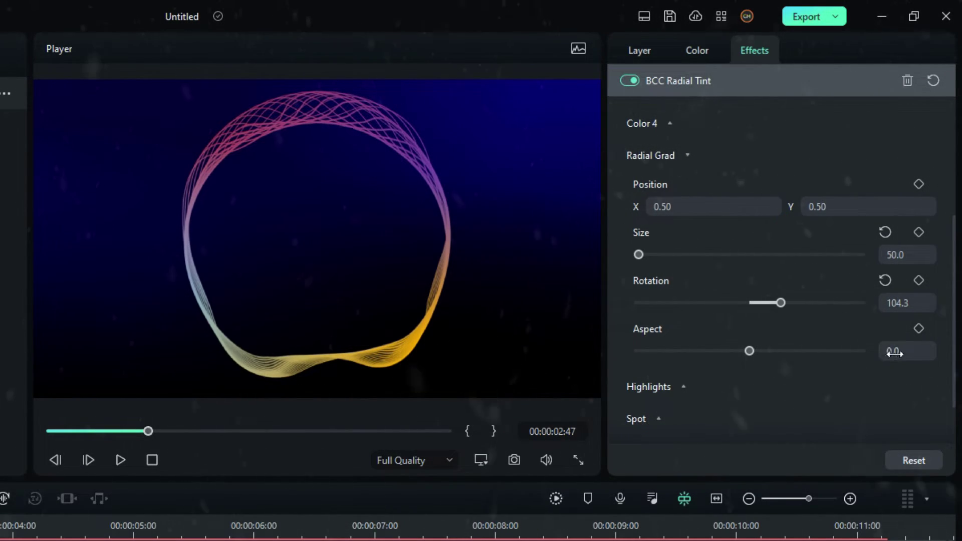
{"action": "left_click_drag", "start_coordinate": [749, 351], "coordinate": [614, 350]}
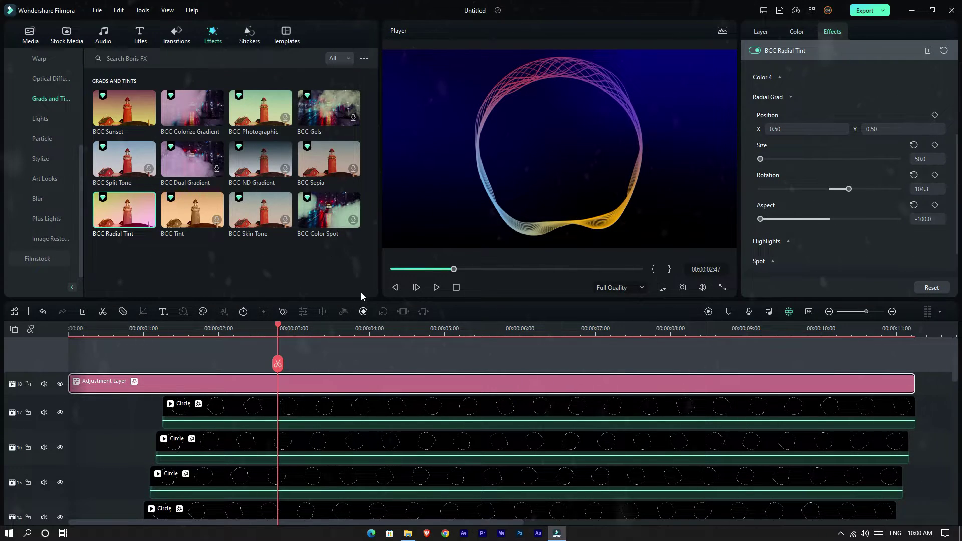
Step: Find the BCC Plus Glow effect in the Favorites effects list
{"action": "scroll", "coordinate": [32, 94], "scroll_direction": "up", "scroll_amount": 5}
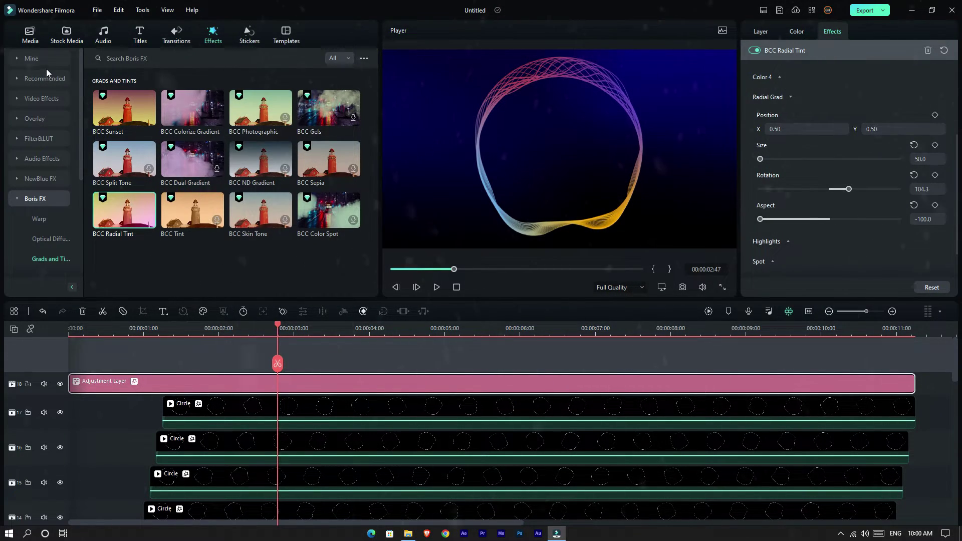
{"action": "left_click", "coordinate": [38, 59]}
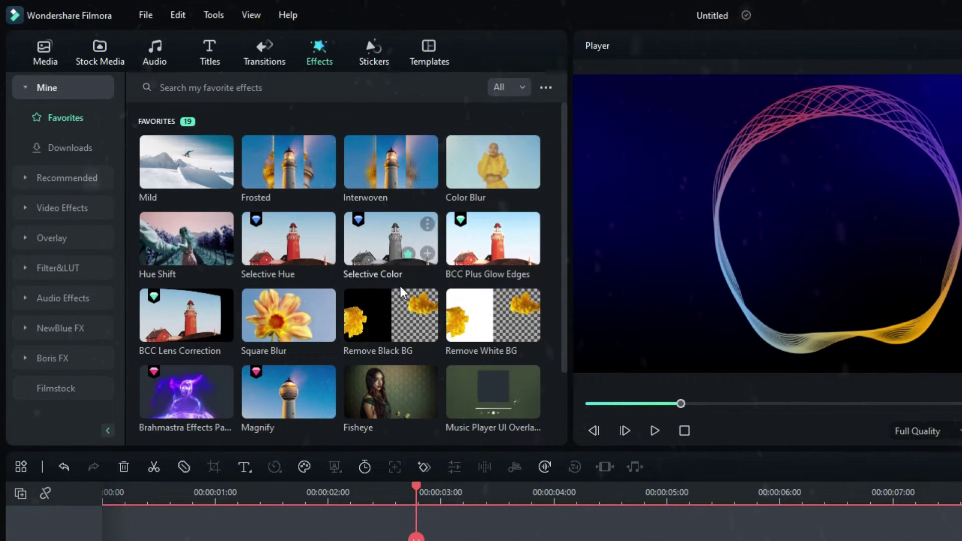
{"action": "scroll", "coordinate": [401, 293], "scroll_direction": "down", "scroll_amount": 2}
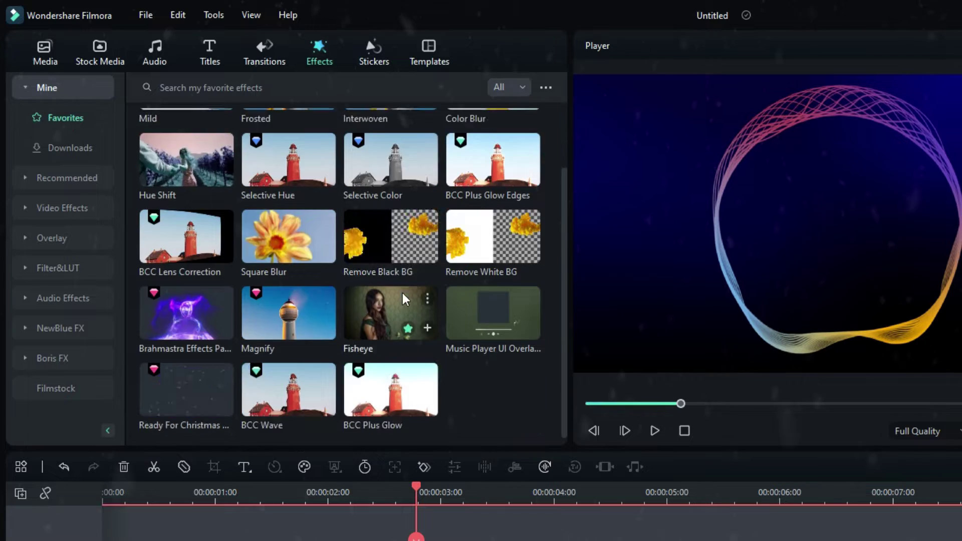
{"action": "left_click", "coordinate": [70, 148]}
{"action": "left_click", "coordinate": [91, 121]}
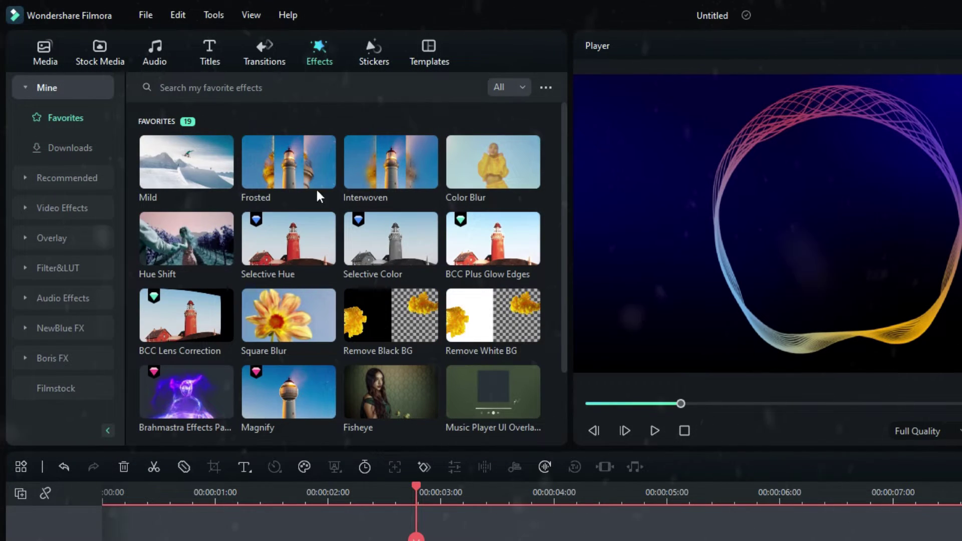
{"action": "scroll", "coordinate": [382, 221], "scroll_direction": "down", "scroll_amount": 2}
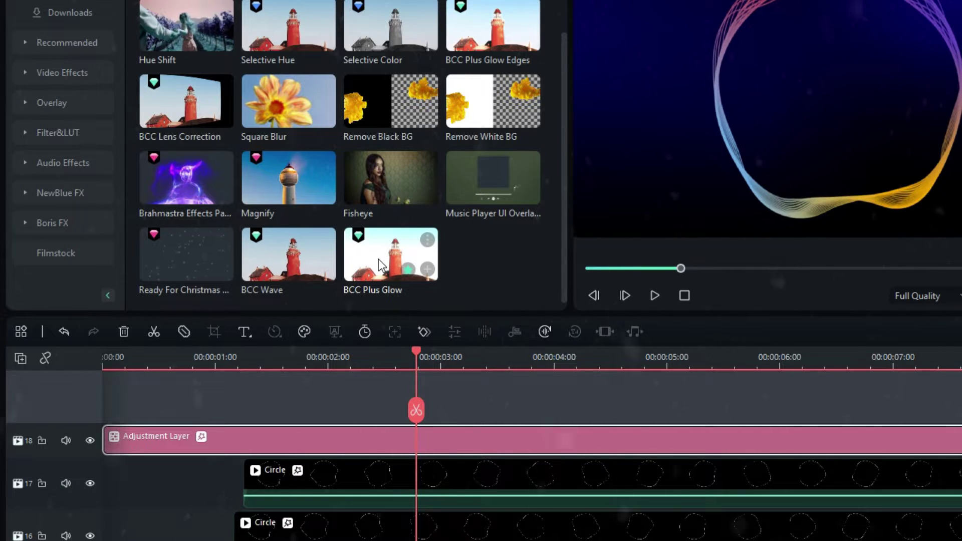
Step: Place BCC Plus Glow above the Adjustment Layer at the start and stretch it to the 11-second end
{"action": "left_click_drag", "start_coordinate": [375, 267], "coordinate": [115, 404]}
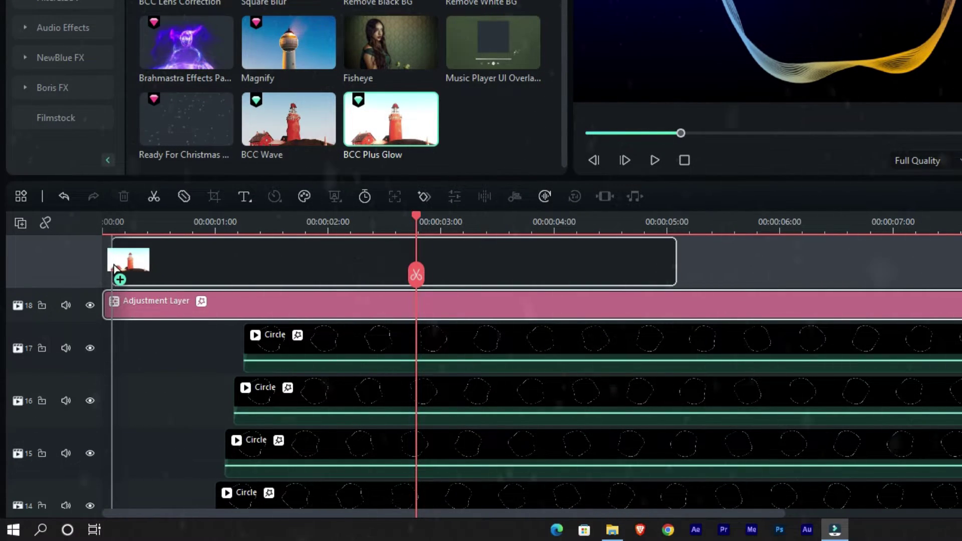
{"action": "left_click_drag", "start_coordinate": [113, 266], "coordinate": [109, 264]}
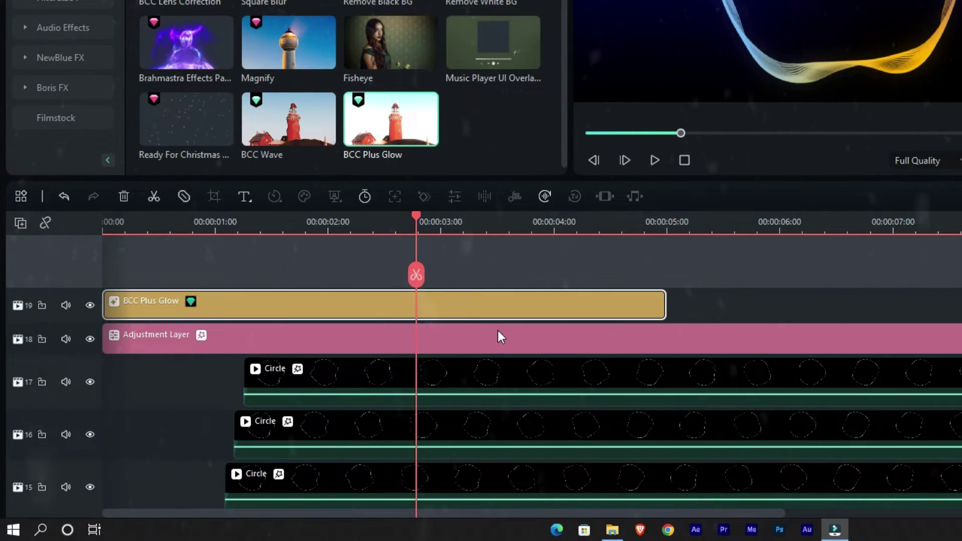
{"action": "left_click_drag", "start_coordinate": [667, 304], "coordinate": [961, 312]}
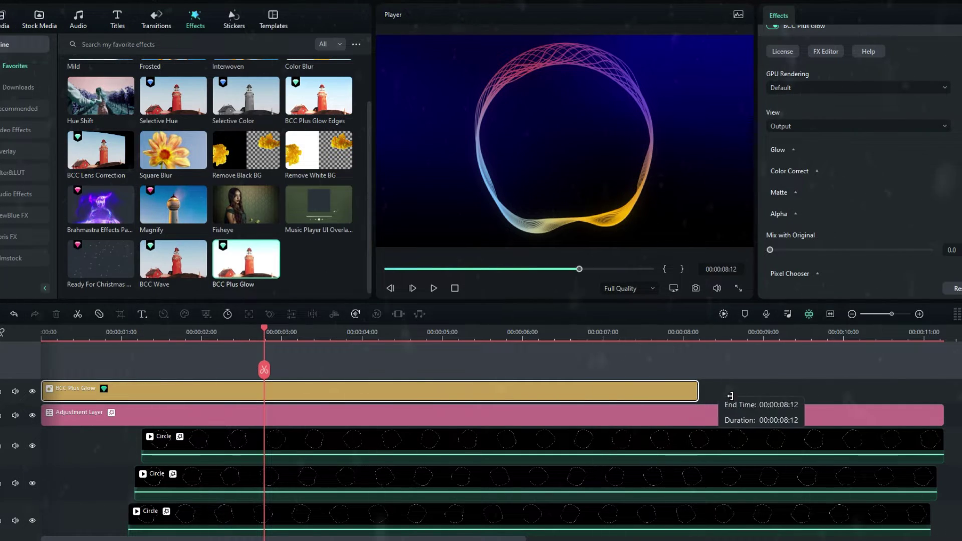
{"action": "left_click_drag", "start_coordinate": [730, 396], "coordinate": [944, 395]}
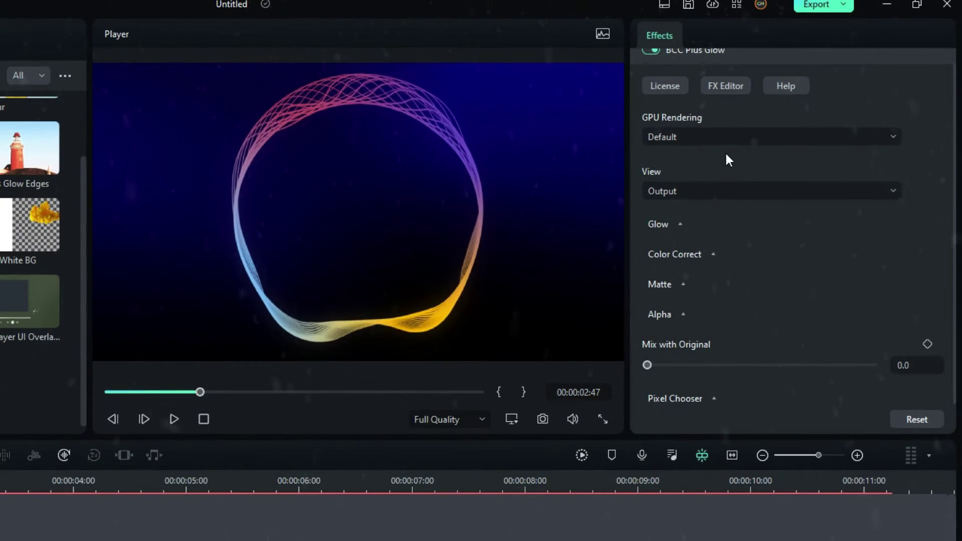
Step: Switch BCC Plus Glow to 16 bit float GPU rendering and set its Glow Brightness to 100
{"action": "scroll", "coordinate": [811, 100], "scroll_direction": "up", "scroll_amount": 1}
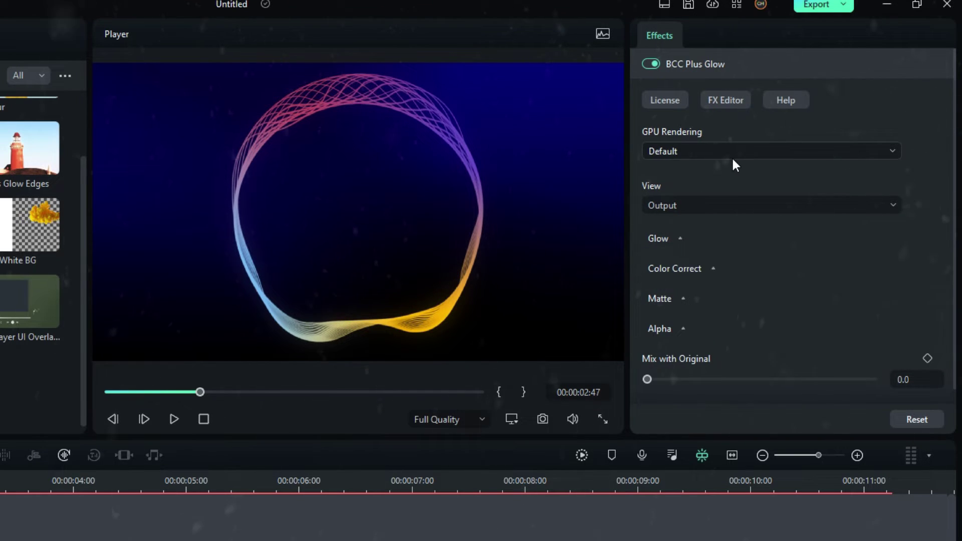
{"action": "left_click", "coordinate": [666, 153]}
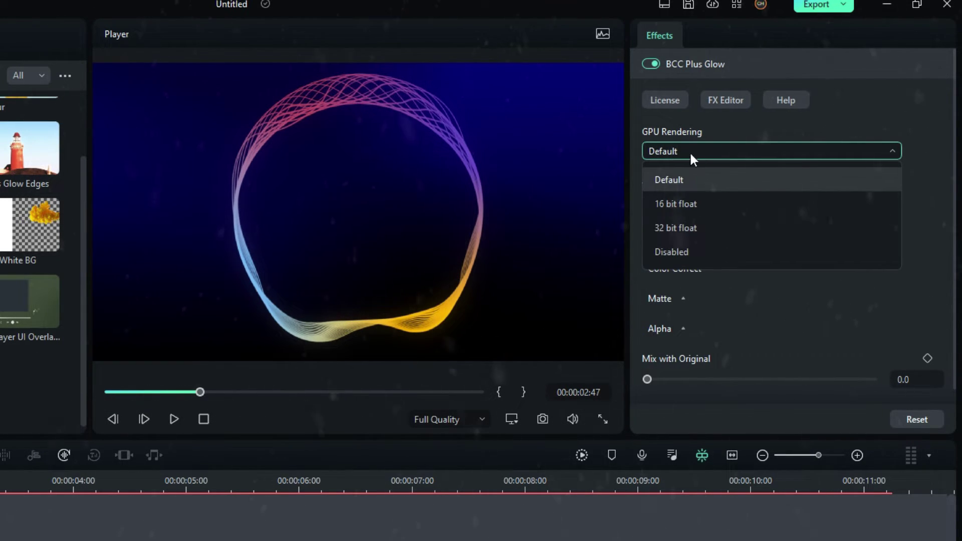
{"action": "left_click", "coordinate": [686, 203]}
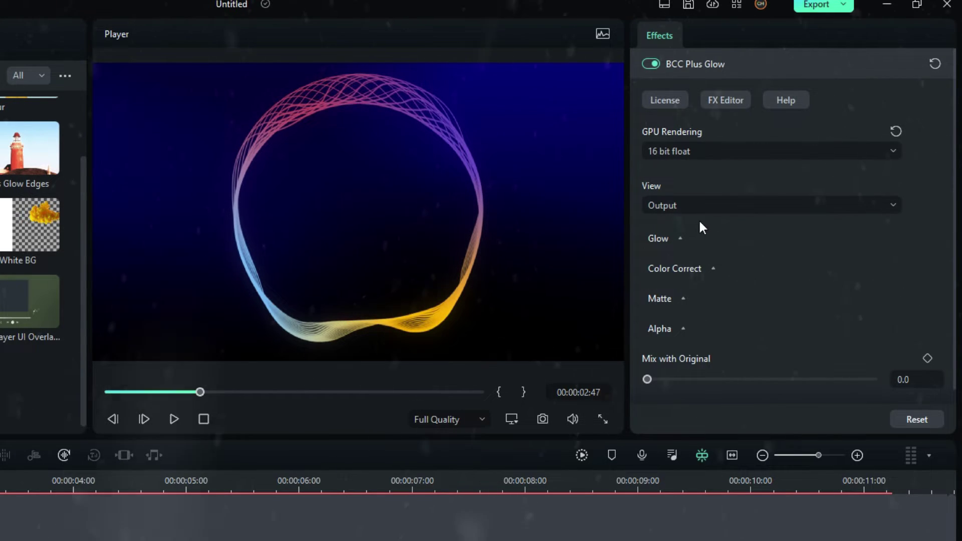
{"action": "left_click", "coordinate": [678, 236]}
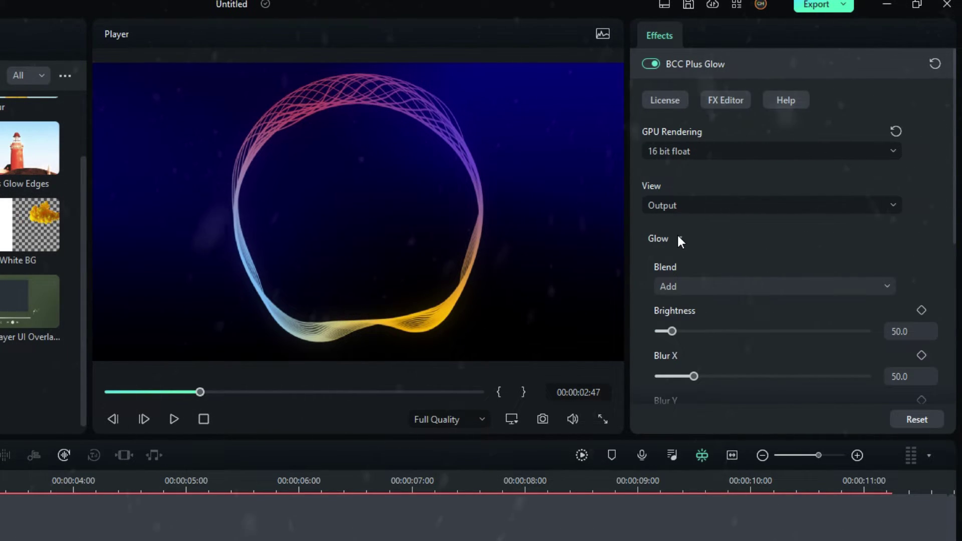
{"action": "left_click", "coordinate": [901, 332]}
{"action": "type", "text": "100"}
{"action": "key", "text": "Return"}
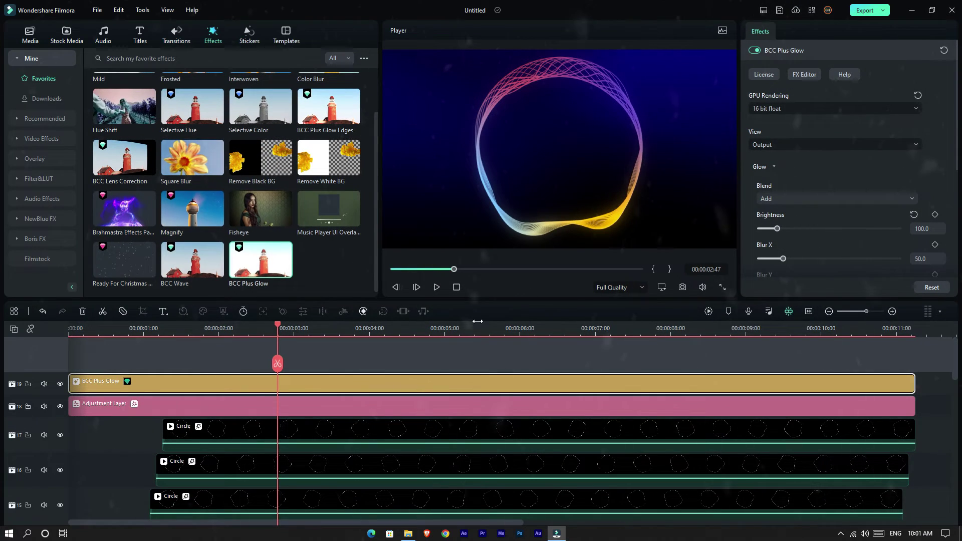
{"action": "left_click", "coordinate": [232, 471]}
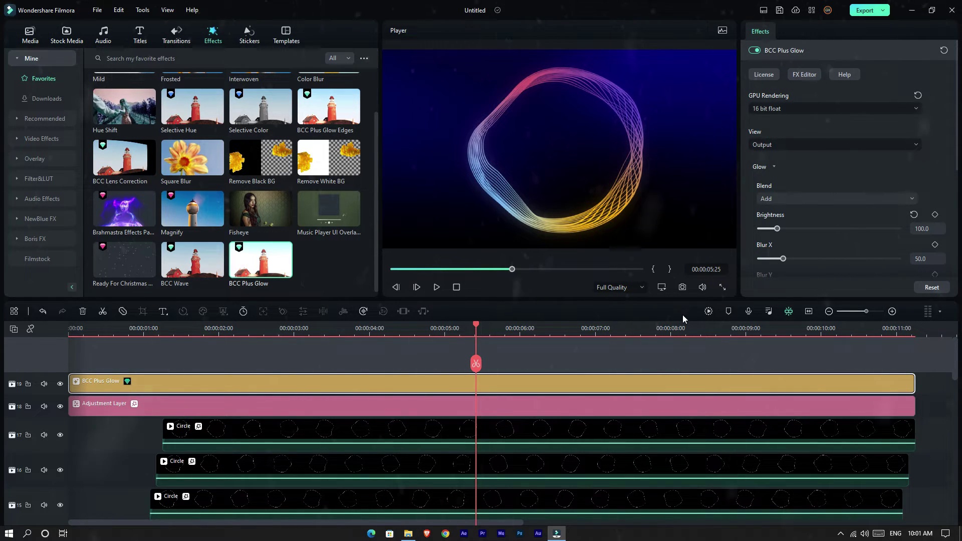
{"action": "left_click", "coordinate": [655, 366]}
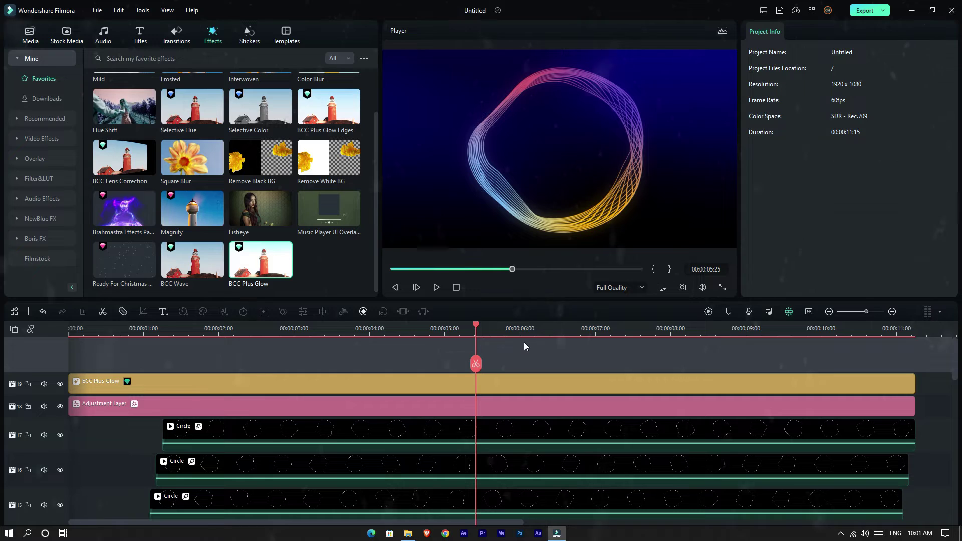
Step: Add a Default Title on a new top track reading 'FILMORA.' in Integral CF Bold
{"action": "left_click", "coordinate": [140, 35]}
{"action": "left_click_drag", "start_coordinate": [124, 107], "coordinate": [123, 353]}
{"action": "left_click_drag", "start_coordinate": [444, 384], "coordinate": [845, 368]}
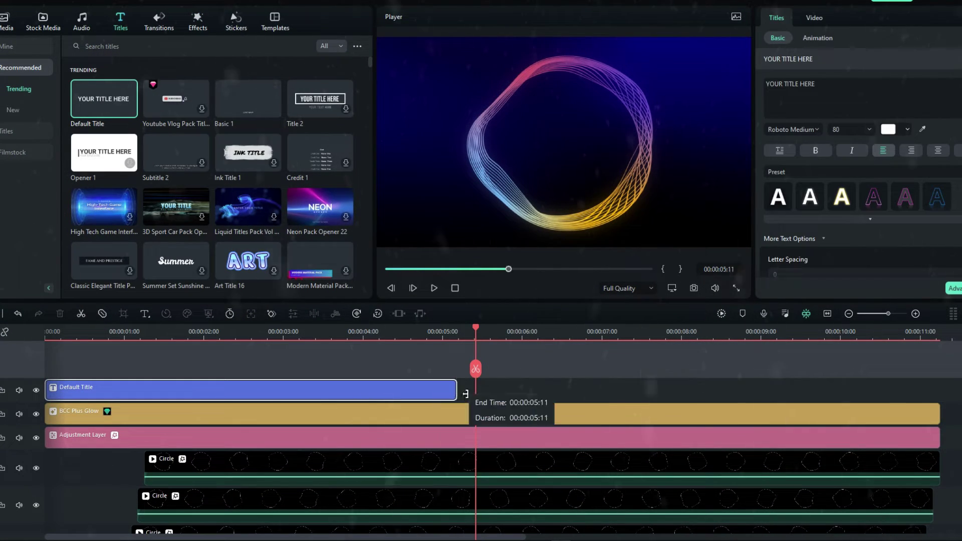
{"action": "triple_click", "coordinate": [818, 81]}
{"action": "type", "text": "FILMORA."}
{"action": "left_click", "coordinate": [804, 129]}
{"action": "left_click", "coordinate": [809, 183]}
Step: Apply the Fade2 animation preset to the FILMORA. title
{"action": "scroll", "coordinate": [829, 131], "scroll_direction": "down", "scroll_amount": 10}
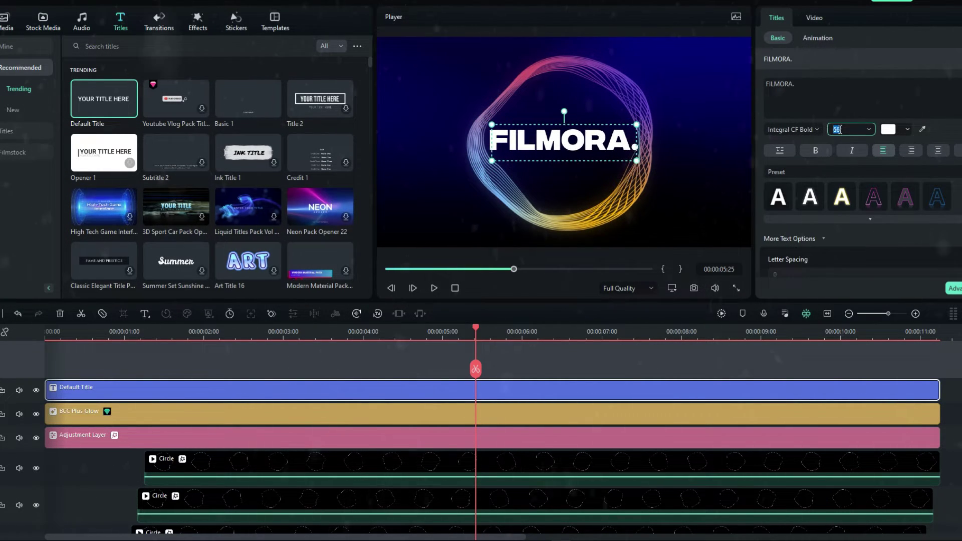
{"action": "left_click", "coordinate": [686, 374]}
{"action": "left_click", "coordinate": [692, 390]}
{"action": "left_click", "coordinate": [818, 38]}
{"action": "left_click", "coordinate": [851, 140]}
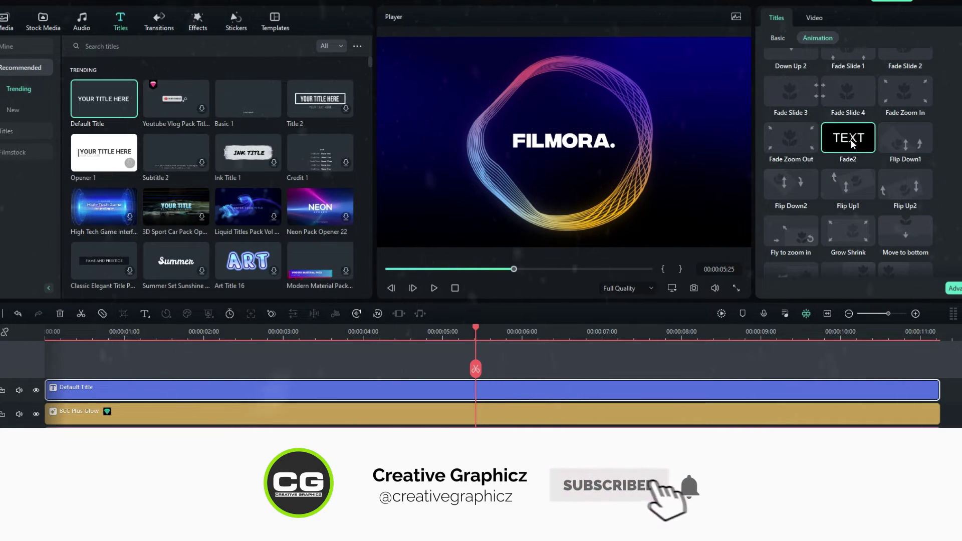
Step: Trim the title to start about 2 seconds in and end just before 11 seconds
{"action": "left_click", "coordinate": [154, 331]}
{"action": "key", "text": "space"}
{"action": "left_click_drag", "start_coordinate": [46, 390], "coordinate": [198, 390]}
{"action": "left_click", "coordinate": [835, 331]}
{"action": "left_click", "coordinate": [862, 332]}
{"action": "left_click", "coordinate": [899, 332]}
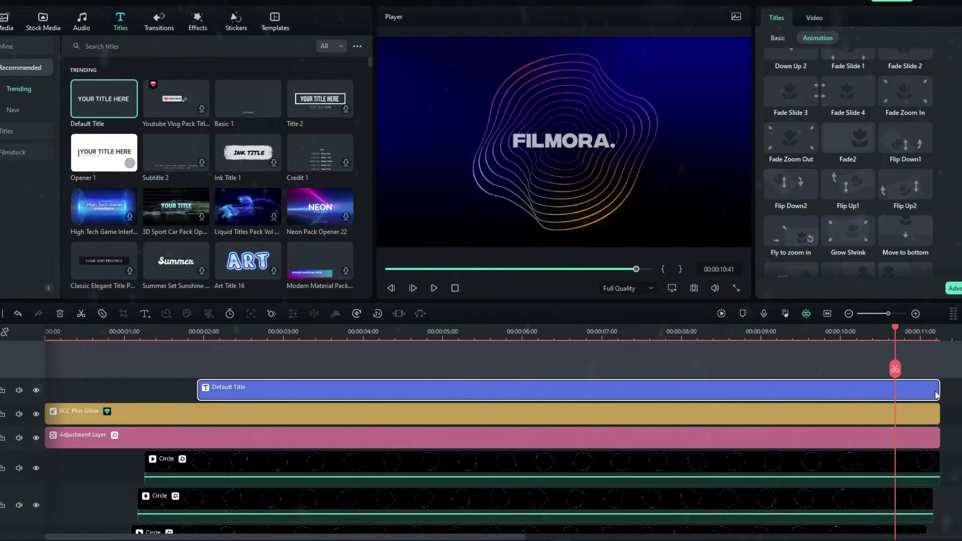
{"action": "left_click_drag", "start_coordinate": [939, 390], "coordinate": [917, 390]}
Step: Render a timeline preview and play back the glowing ring animation with its title
{"action": "left_click", "coordinate": [923, 332]}
{"action": "scroll", "coordinate": [924, 341], "scroll_direction": "down", "scroll_amount": 5}
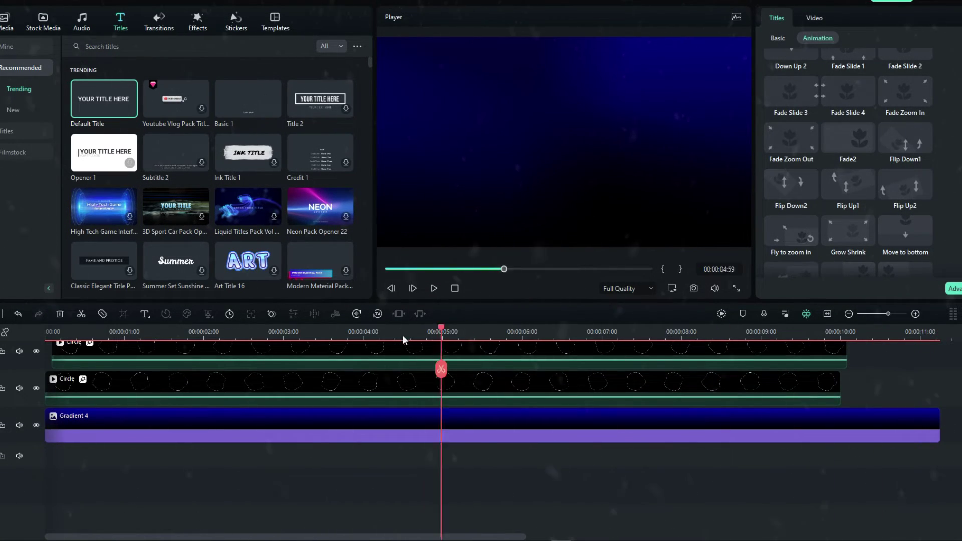
{"action": "left_click", "coordinate": [722, 314]}
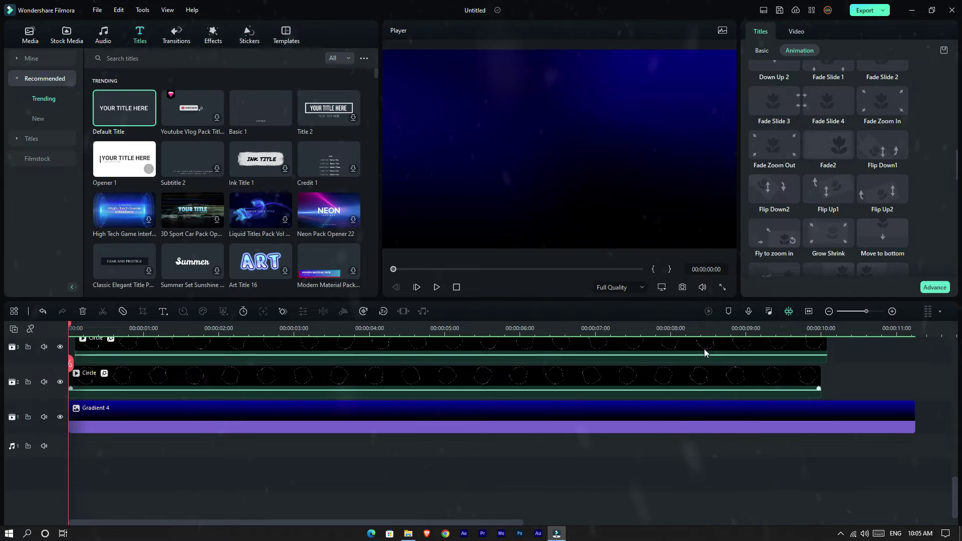
{"action": "scroll", "coordinate": [690, 380], "scroll_direction": "up", "scroll_amount": 3}
{"action": "scroll", "coordinate": [689, 381], "scroll_direction": "up", "scroll_amount": 10}
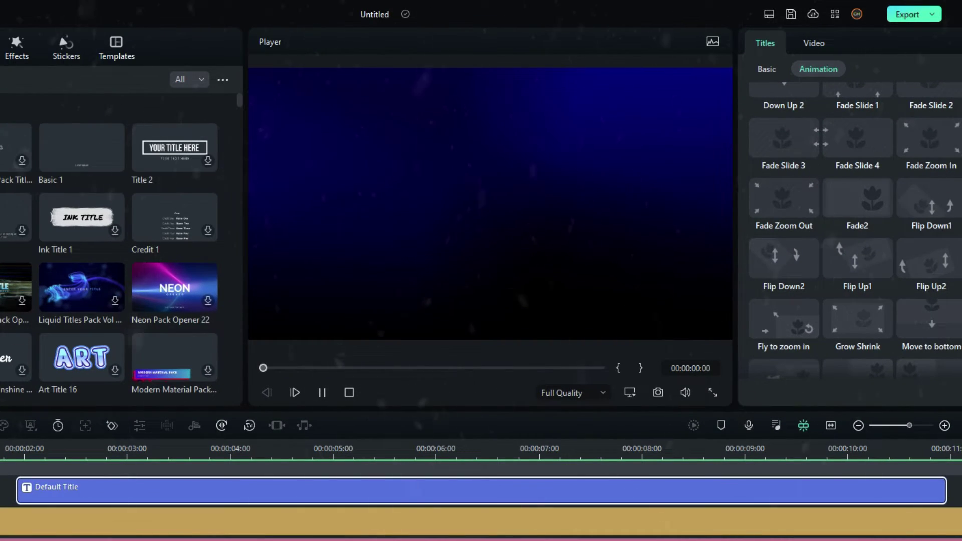
{"action": "key", "text": "space"}
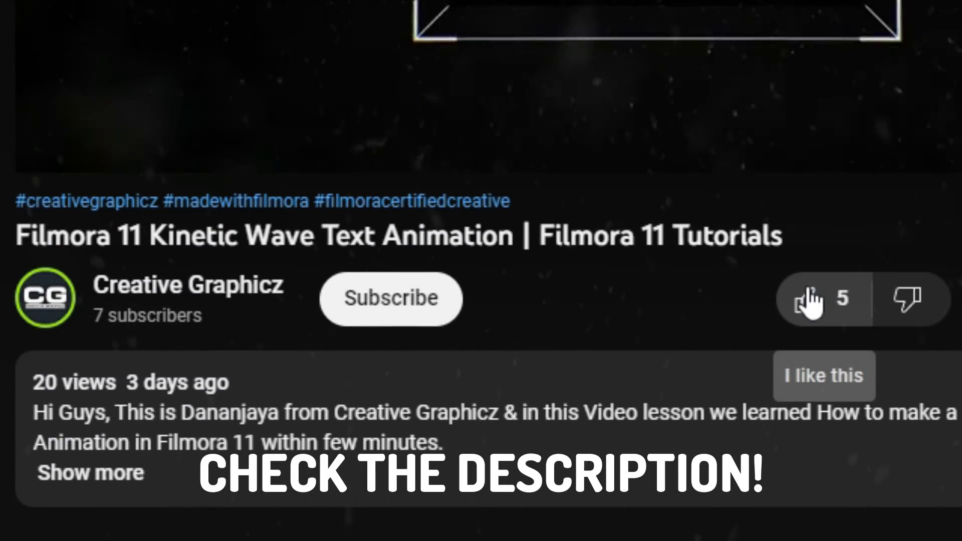
Step: Like the video, subscribe with All notifications, and type 'Cool Tutorials Bro...' as a comment
{"action": "left_click", "coordinate": [807, 297]}
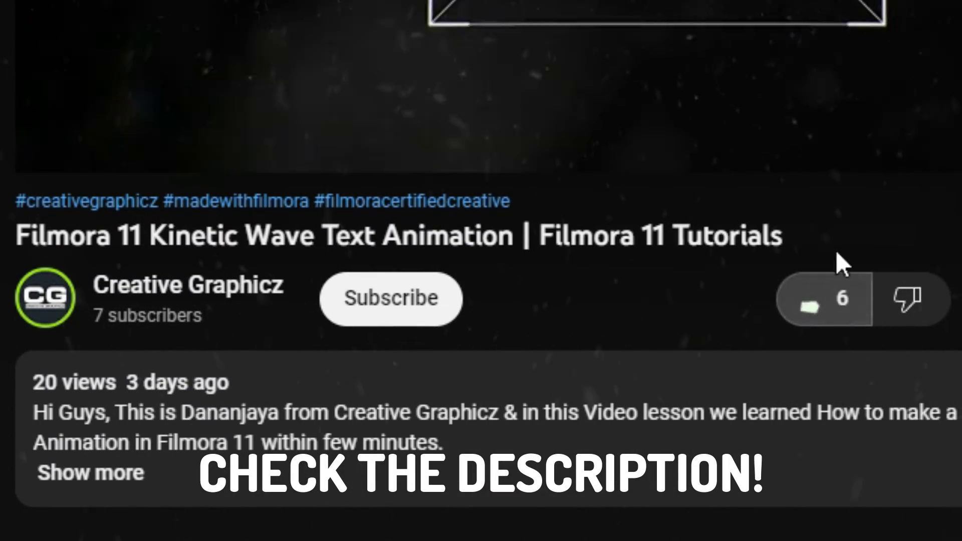
{"action": "left_click", "coordinate": [434, 308]}
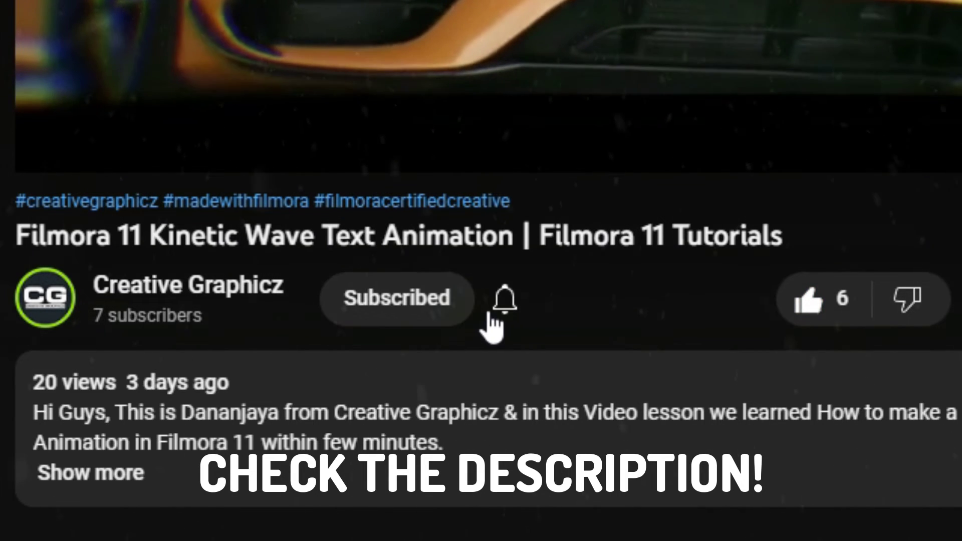
{"action": "left_click", "coordinate": [492, 321]}
{"action": "left_click", "coordinate": [577, 374]}
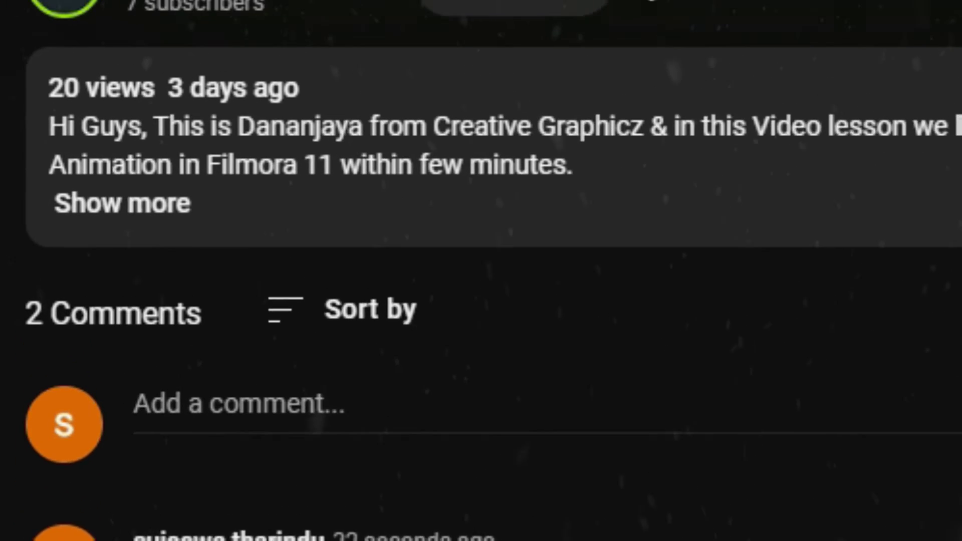
{"action": "left_click", "coordinate": [481, 404]}
{"action": "type", "text": "Cool Tutorials Bro..."}
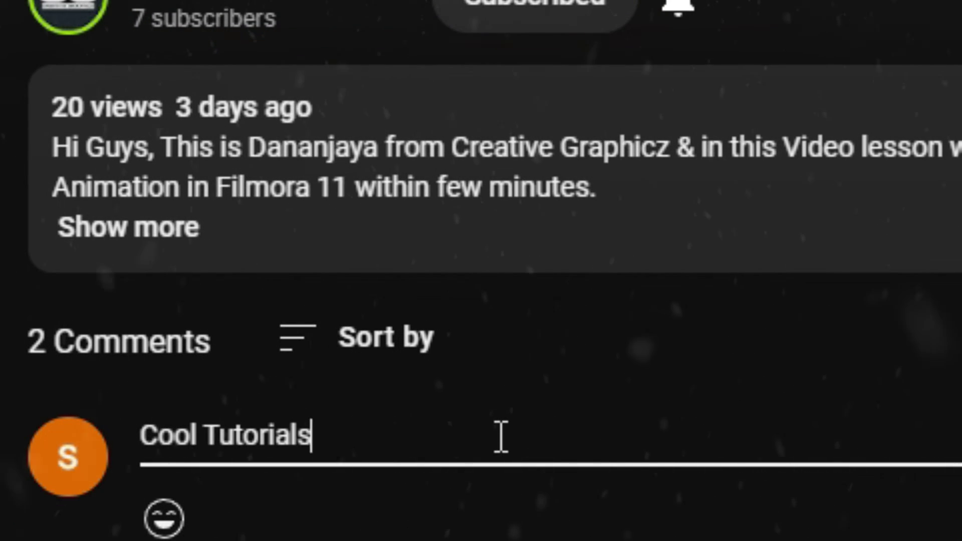